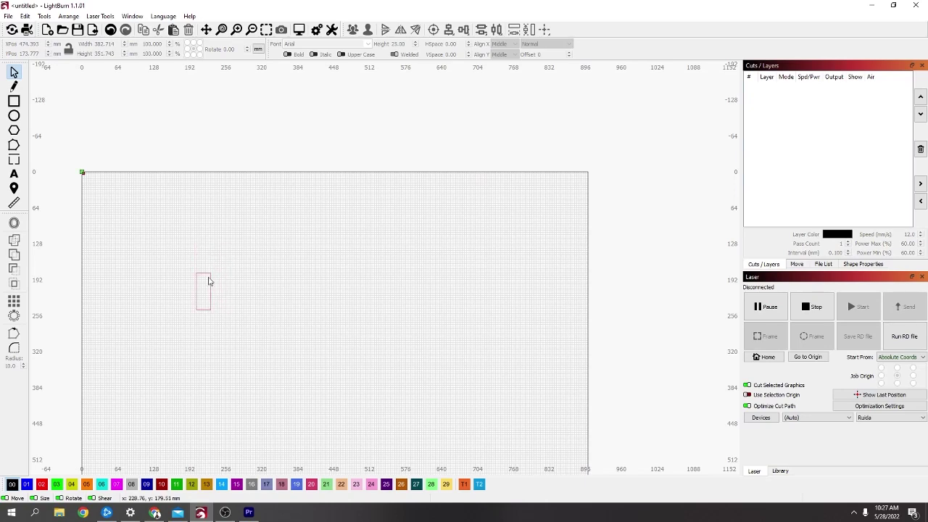
# Step: Draw a 123.8 mm square in the left part of the work area
pyautogui.click(15, 102)
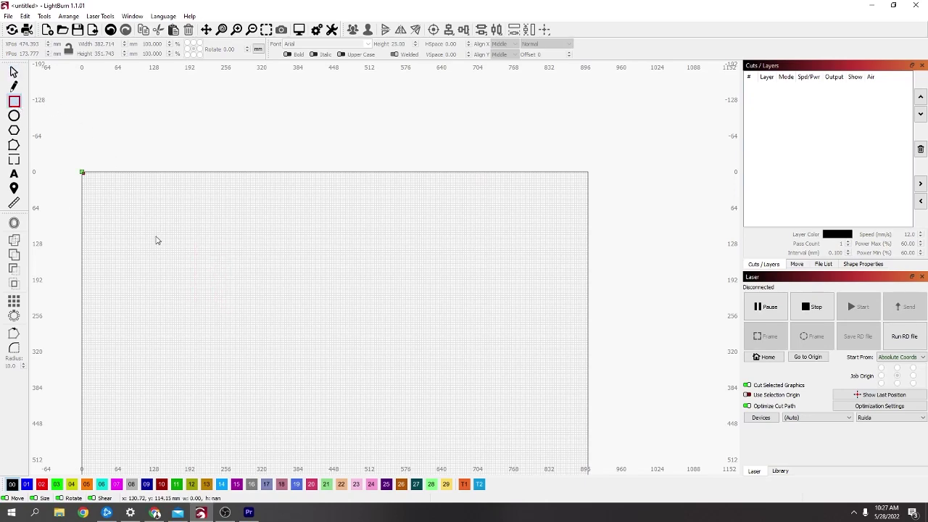
pyautogui.scroll(-3, 155, 240)
pyautogui.scroll(1, 143, 249)
pyautogui.moveTo(152, 261); pyautogui.dragTo(226, 251, button='middle')
pyautogui.scroll(1, 269, 230)
pyautogui.moveTo(218, 200); pyautogui.dragTo(287, 275)
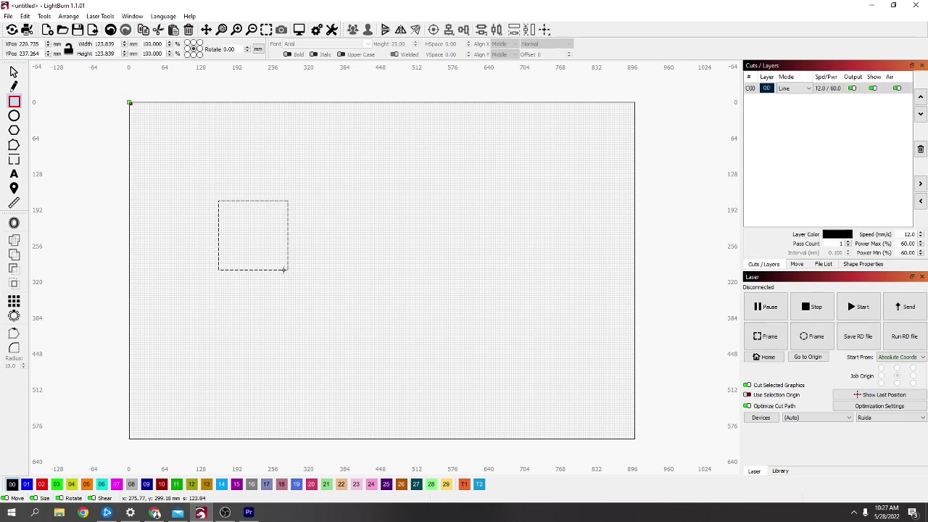
# Step: Ctrl-drag an identical copy of the square to its right
pyautogui.click(14, 72)
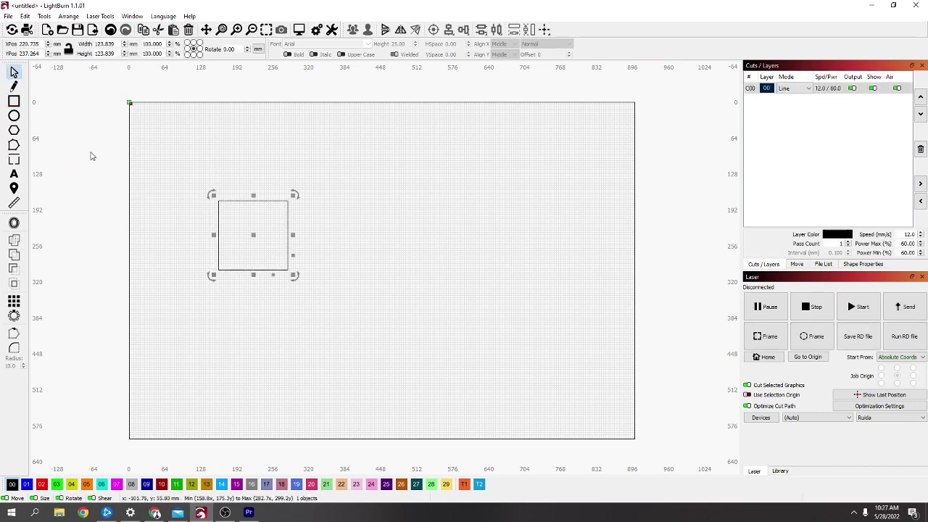
pyautogui.moveTo(257, 235); pyautogui.dragTo(344, 243)
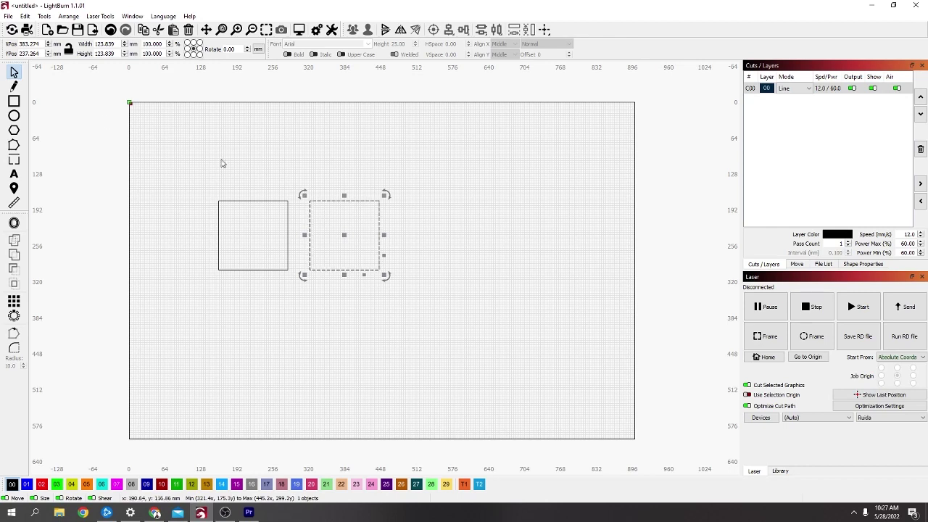
pyautogui.hotkey('ctrl', 'r')
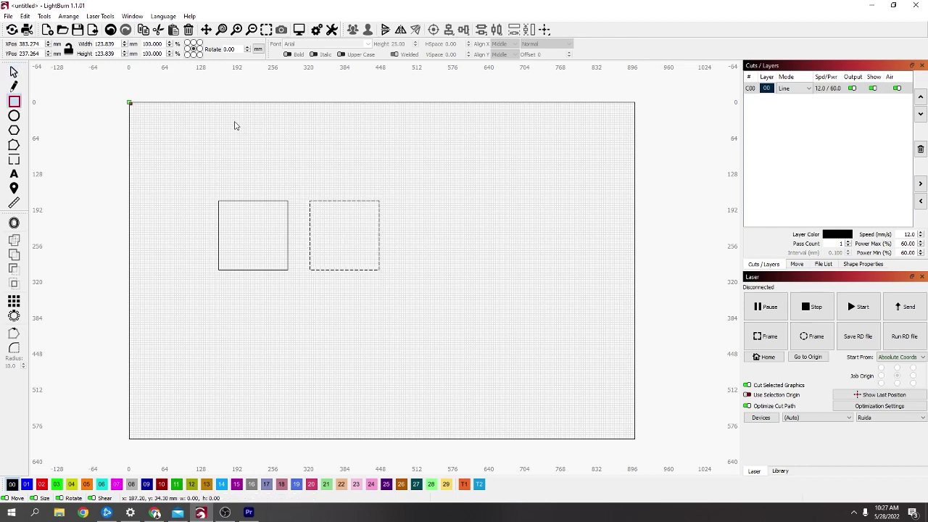
# Step: Draw a narrow rectangle sized 8.2 × 50 mm and move it up near the top edge
pyautogui.moveTo(234, 121)
pyautogui.mouseDown()
pyautogui.moveTo(247, 180)
pyautogui.moveTo(245, 166)
pyautogui.mouseUp()
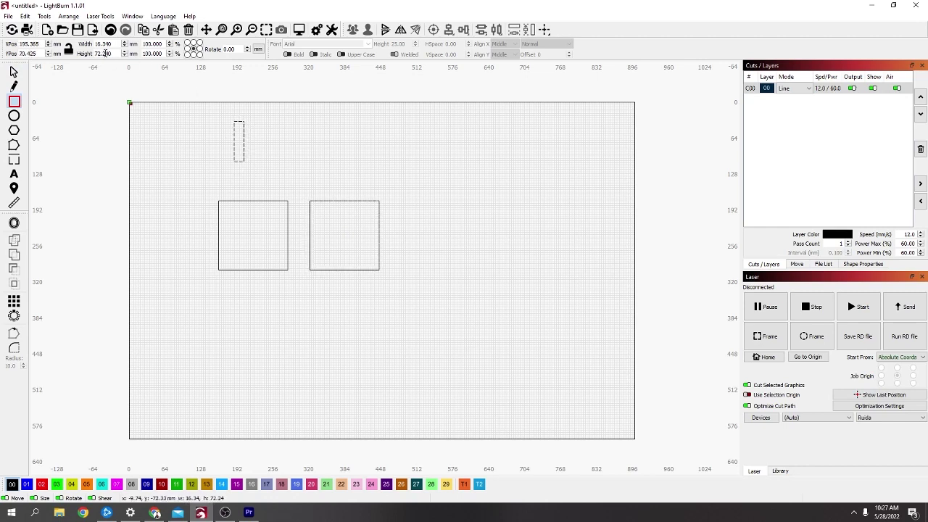
pyautogui.moveTo(114, 44); pyautogui.dragTo(92, 45)
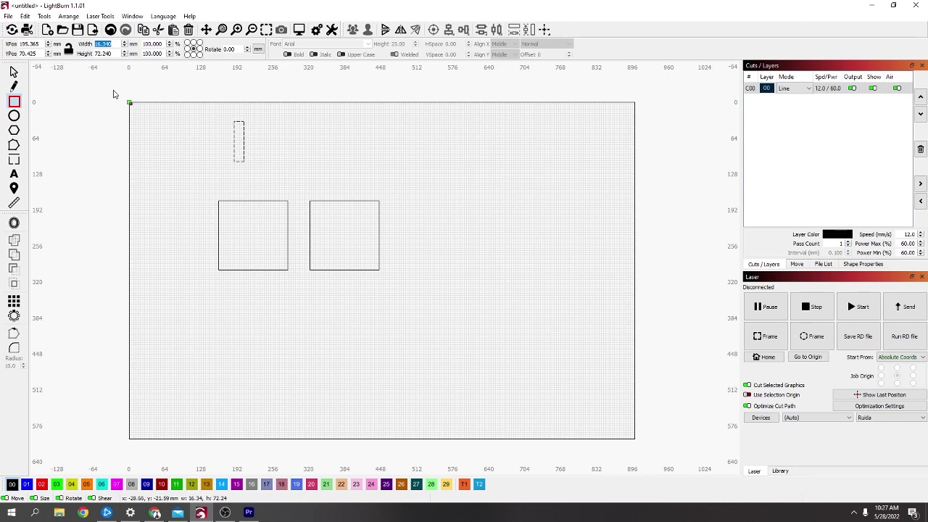
pyautogui.write('8.2')
pyautogui.moveTo(102, 53)
pyautogui.mouseDown()
pyautogui.moveTo(80, 58)
pyautogui.moveTo(92, 55)
pyautogui.mouseUp()
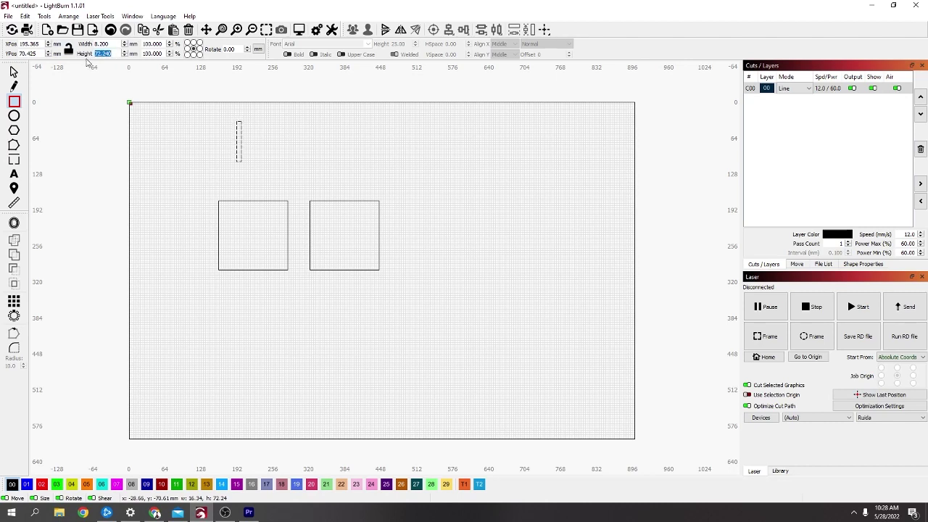
pyautogui.write('50')
pyautogui.press('Return')
pyautogui.click(14, 72)
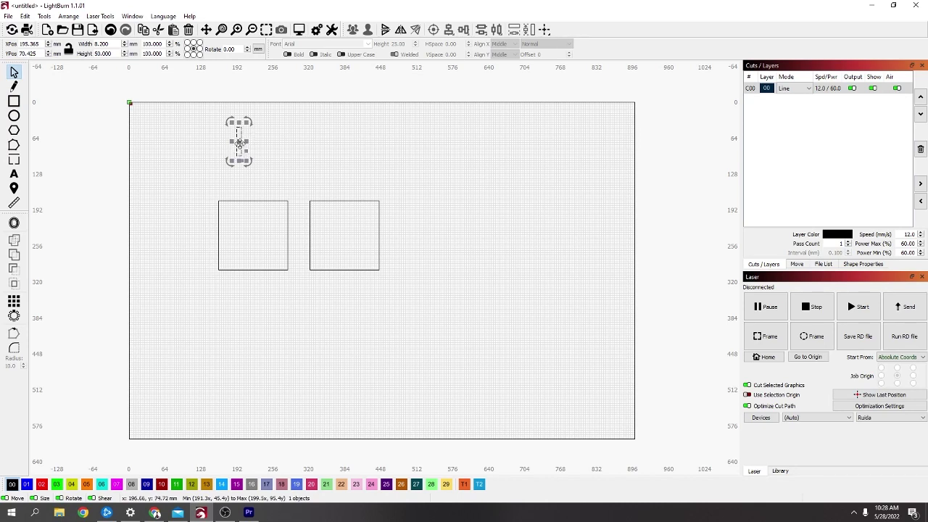
pyautogui.moveTo(239, 141); pyautogui.dragTo(238, 129)
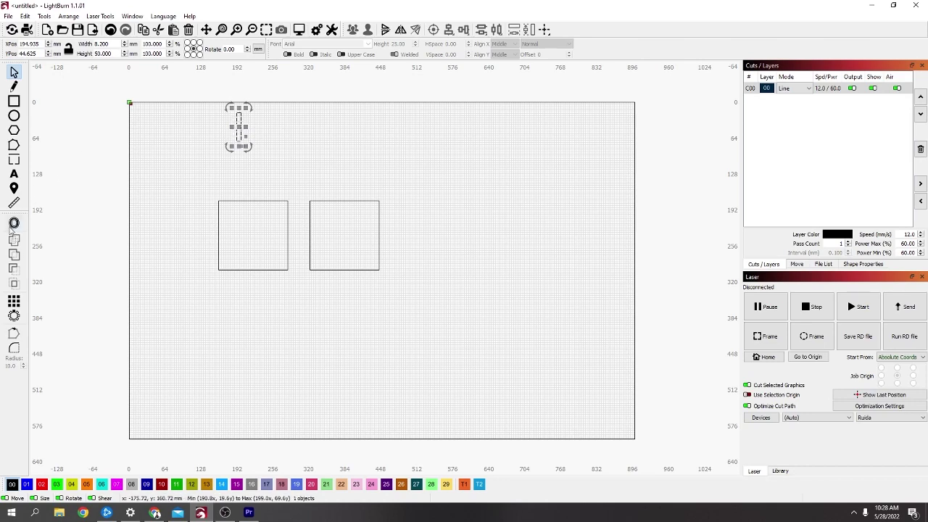
# Step: Grid-array the thin rectangle into 10 columns, a row 127.9 mm wide
pyautogui.click(14, 301)
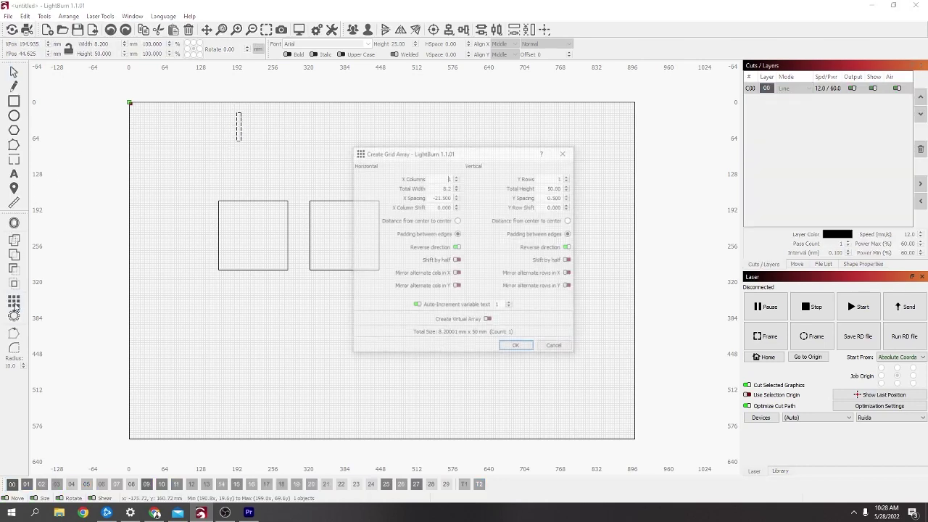
pyautogui.click(458, 177)
pyautogui.click(457, 177)
pyautogui.click(457, 177)
pyautogui.click(458, 176)
pyautogui.click(457, 177)
pyautogui.click(458, 177)
pyautogui.click(457, 177)
pyautogui.click(458, 177)
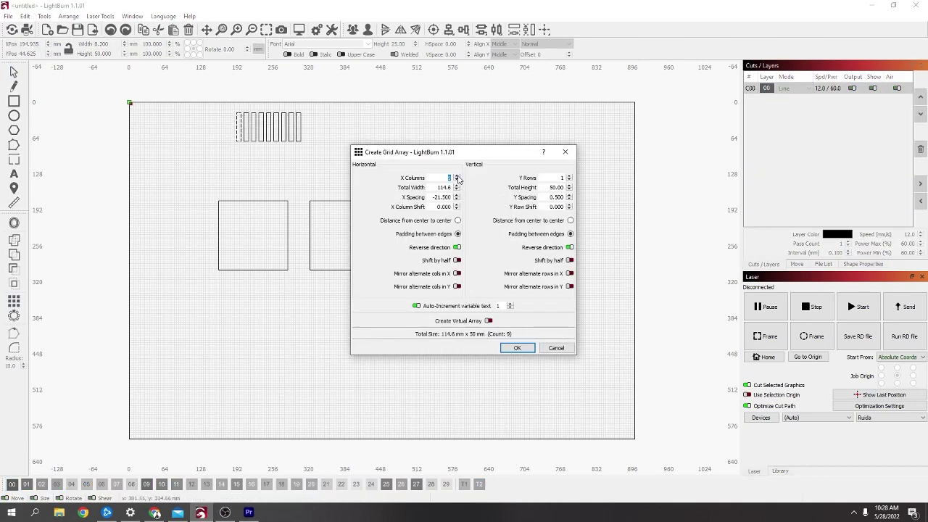
pyautogui.click(457, 177)
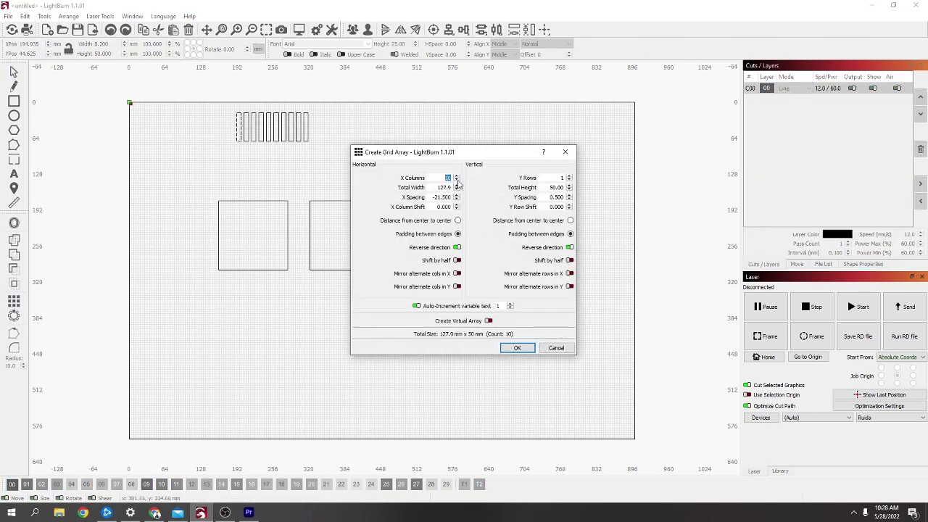
pyautogui.click(517, 348)
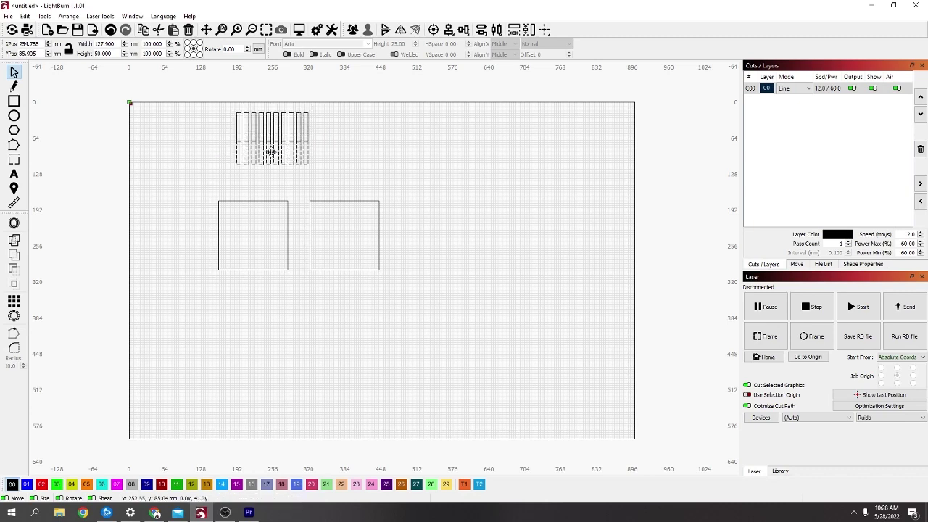
# Step: Duplicate the ten-bar row below the first and set its height to 49.6 mm
pyautogui.hotkey('ctrl', 'v')
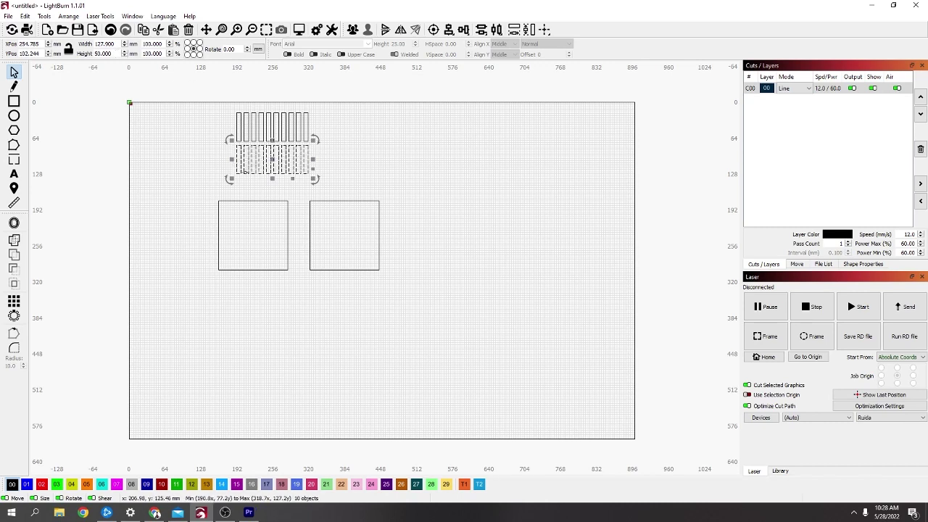
pyautogui.moveTo(114, 55); pyautogui.dragTo(101, 55)
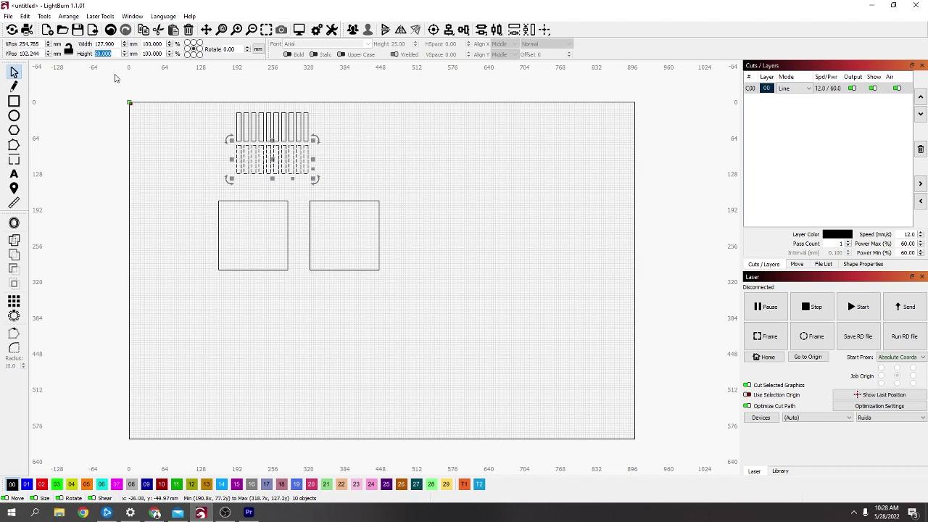
pyautogui.write('49')
pyautogui.press('Return')
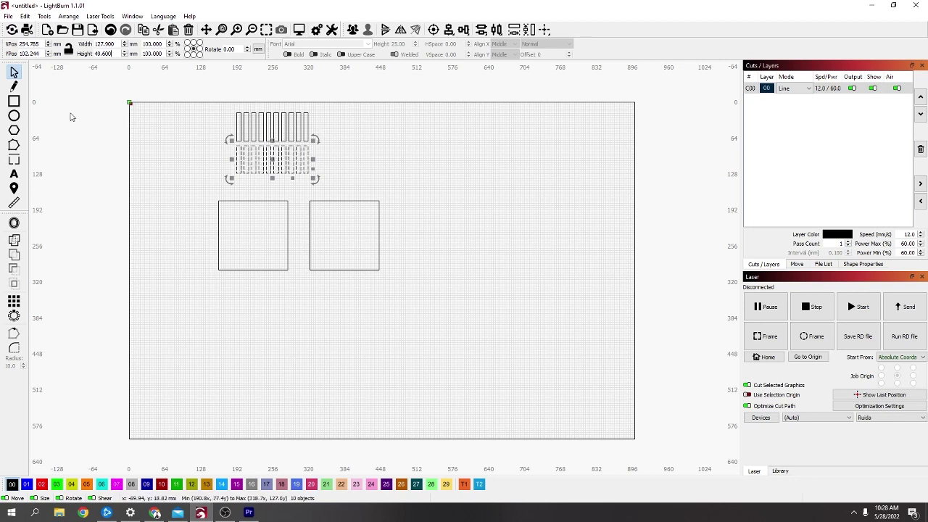
pyautogui.click(13, 174)
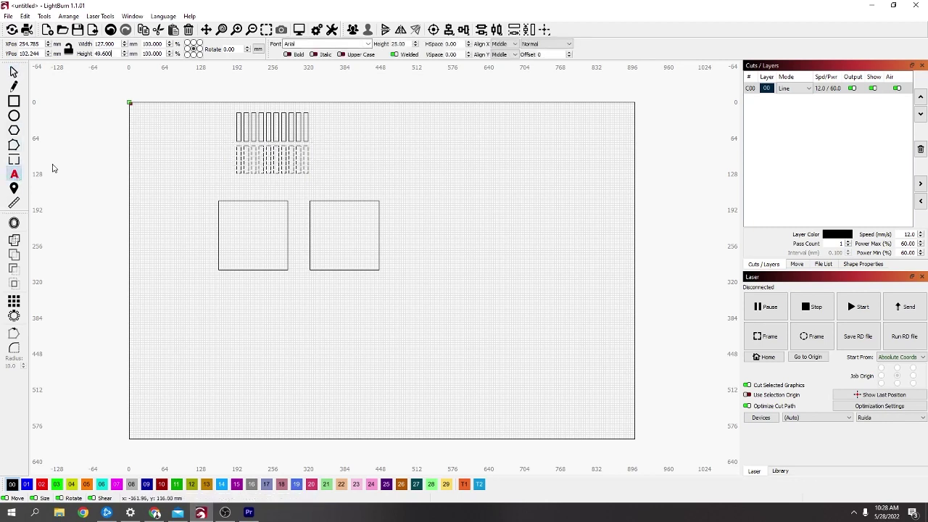
# Step: Add text 'L' beside the top row and 'S' beside the lower row, nudging S into place
pyautogui.click(211, 132)
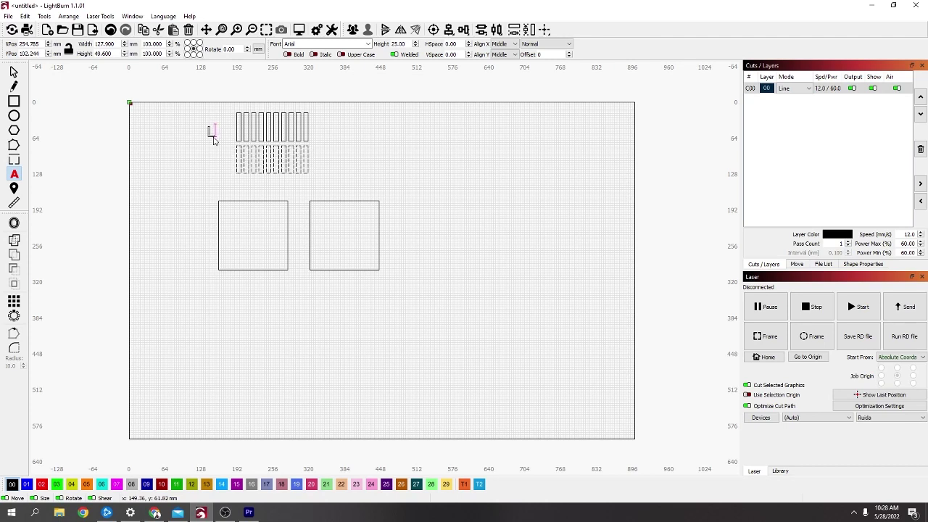
pyautogui.write('L')
pyautogui.click(218, 163)
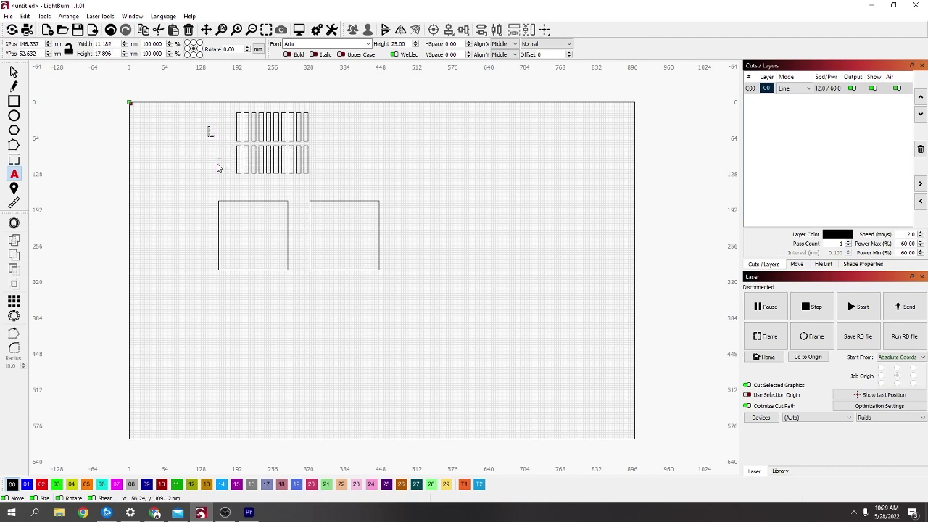
pyautogui.write('S')
pyautogui.click(14, 72)
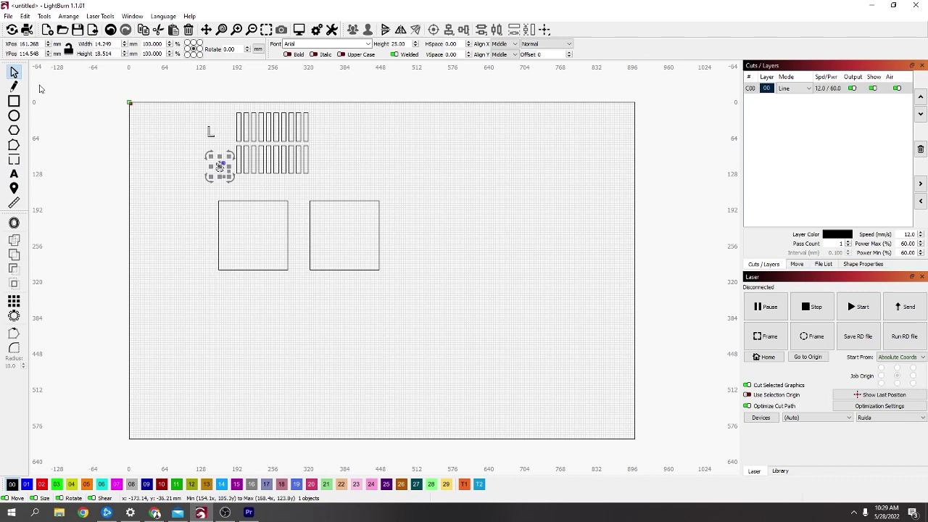
pyautogui.click(211, 133)
pyautogui.click(209, 133)
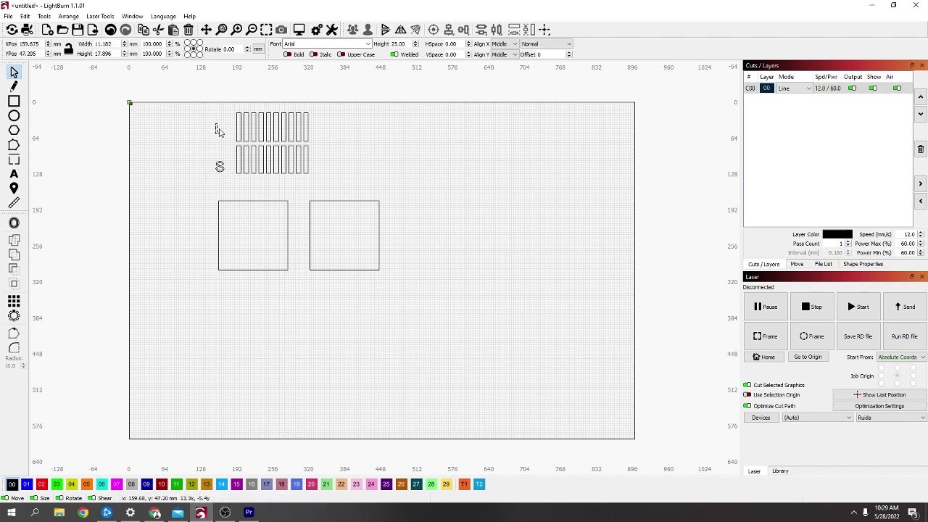
pyautogui.click(217, 128)
pyautogui.click(220, 166)
pyautogui.moveTo(220, 166); pyautogui.dragTo(221, 161)
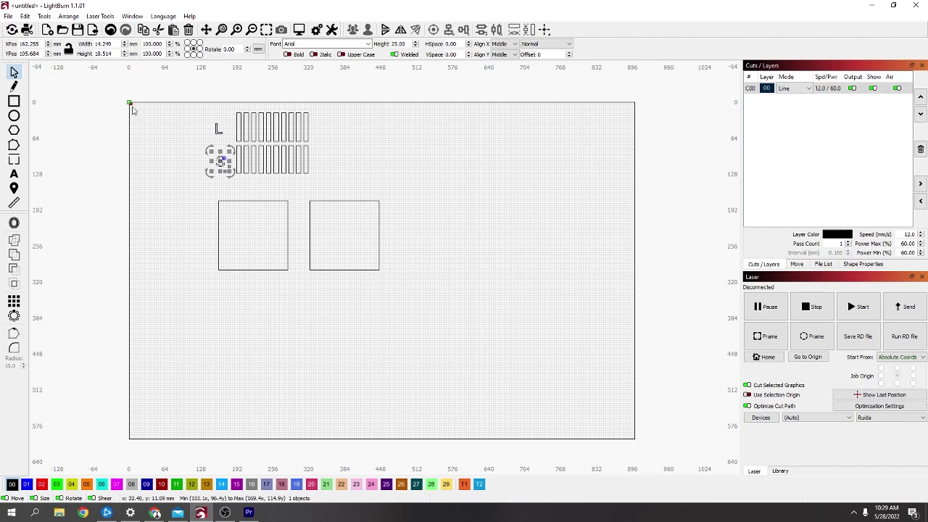
# Step: Move a top-row bar onto the right square's left edge and a lower-row bar onto the left square
pyautogui.click(239, 121)
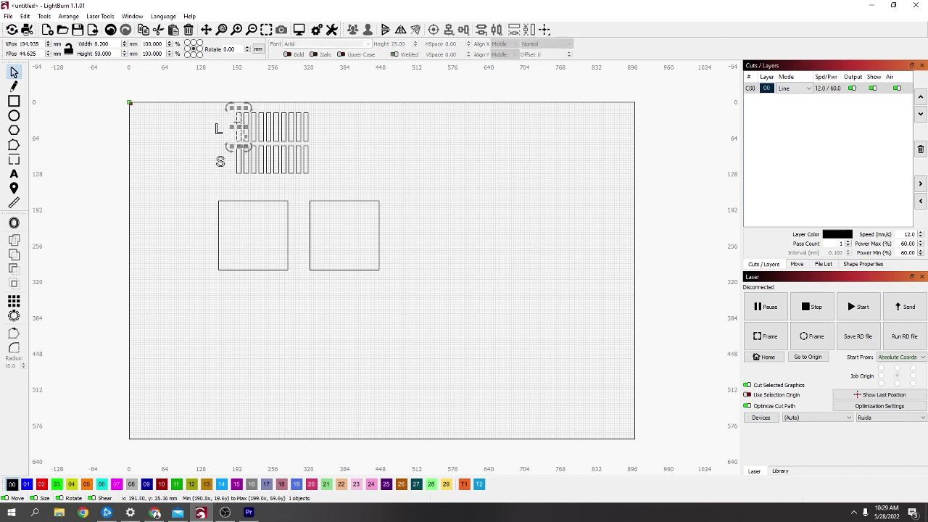
pyautogui.scroll(3, 250, 146)
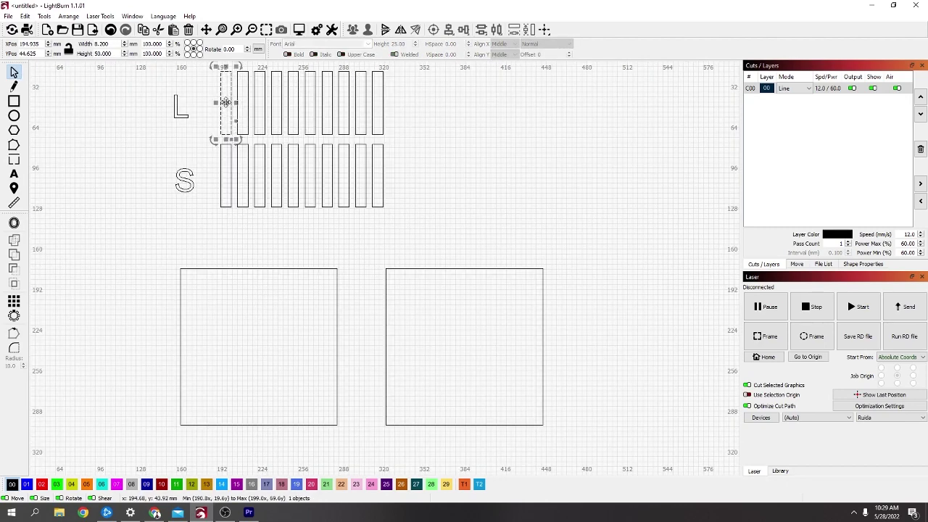
pyautogui.moveTo(226, 102); pyautogui.dragTo(385, 346)
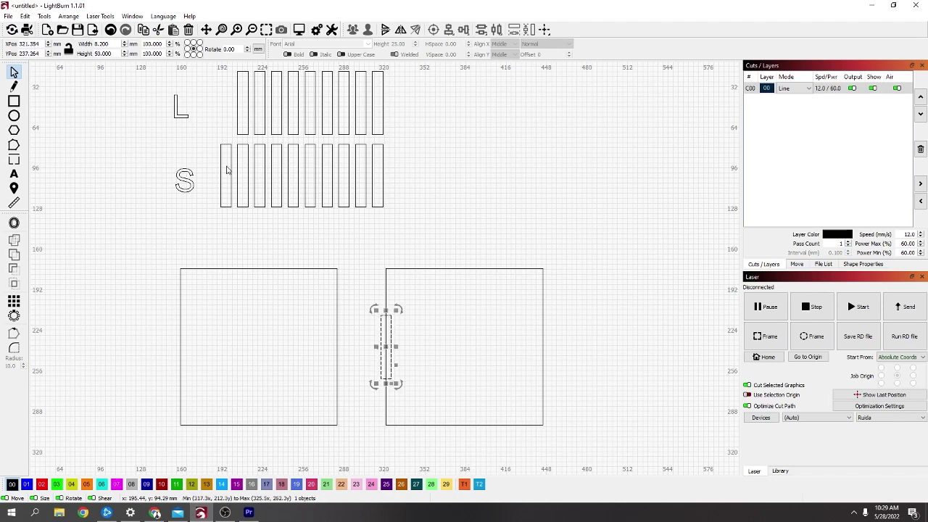
pyautogui.moveTo(229, 174); pyautogui.dragTo(338, 347)
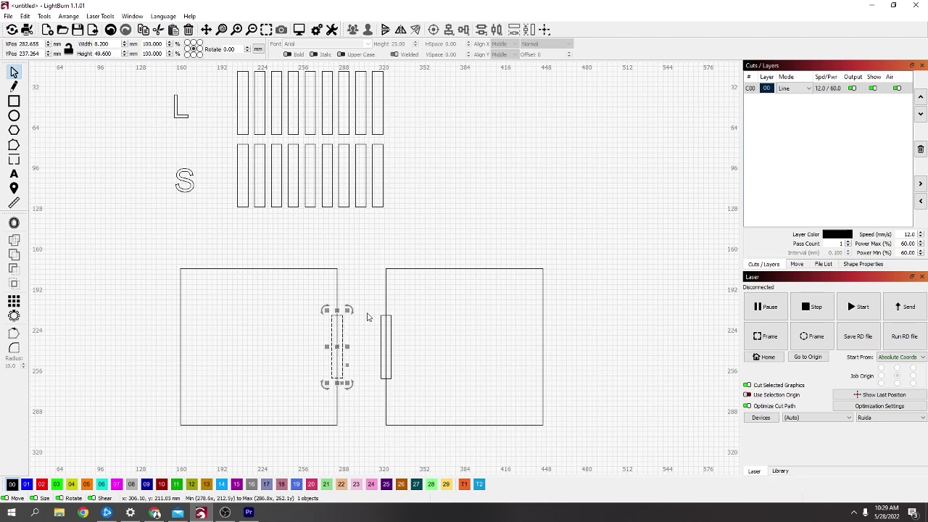
pyautogui.scroll(-1, 367, 317)
pyautogui.click(387, 317)
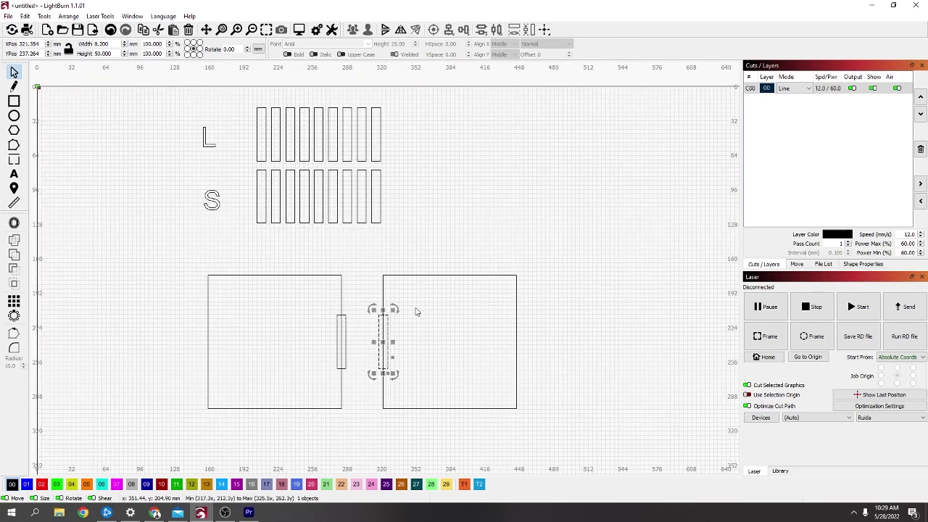
# Step: Boolean-union the slat with the right square, then boolean-subtract the other slat from the left square
pyautogui.keyDown('shift'); pyautogui.click(436, 276); pyautogui.keyUp('shift')
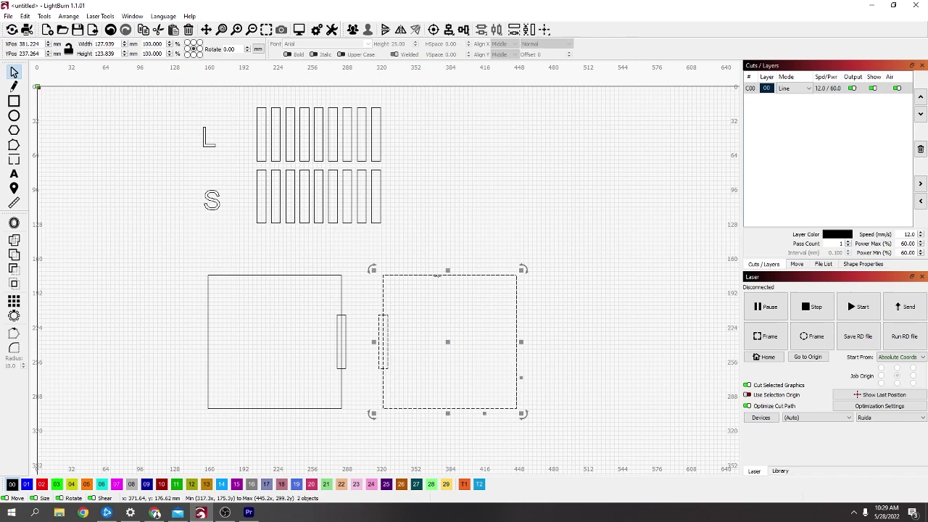
pyautogui.click(14, 256)
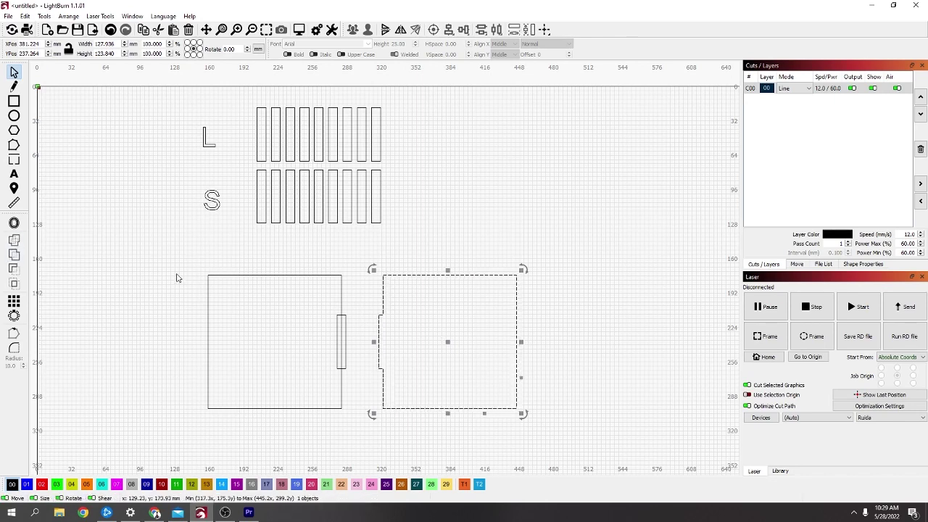
pyautogui.click(341, 308)
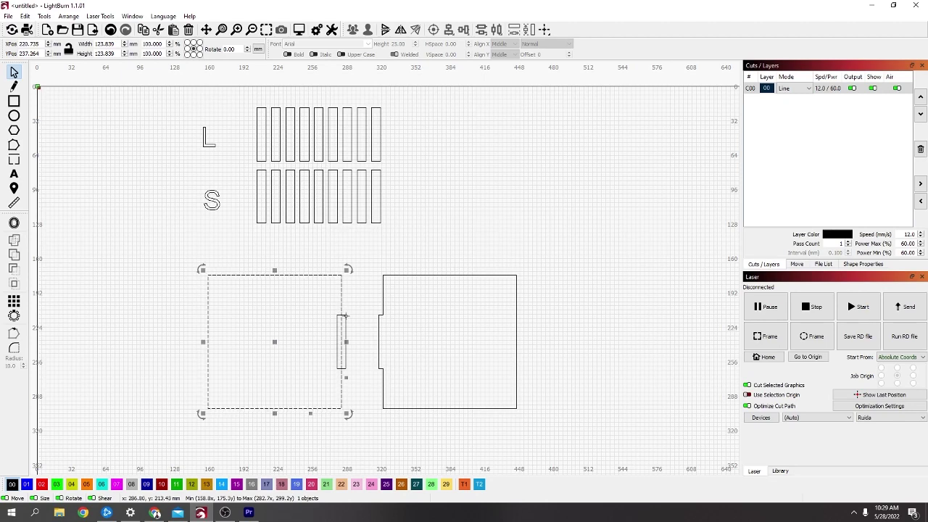
pyautogui.keyDown('shift'); pyautogui.click(346, 316); pyautogui.keyUp('shift')
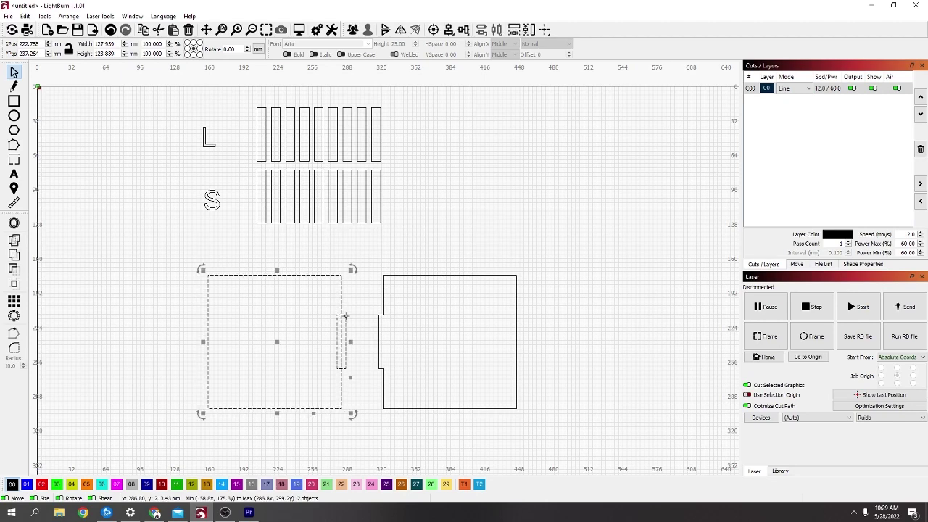
pyautogui.click(14, 271)
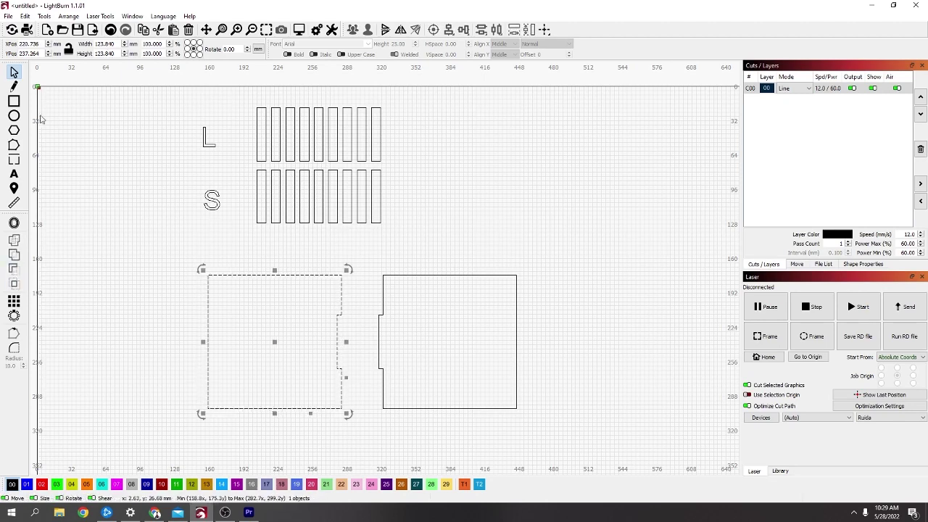
pyautogui.click(14, 203)
# Step: Measure the notch and tab segment lengths on the panel outlines
pyautogui.scroll(1, 430, 344)
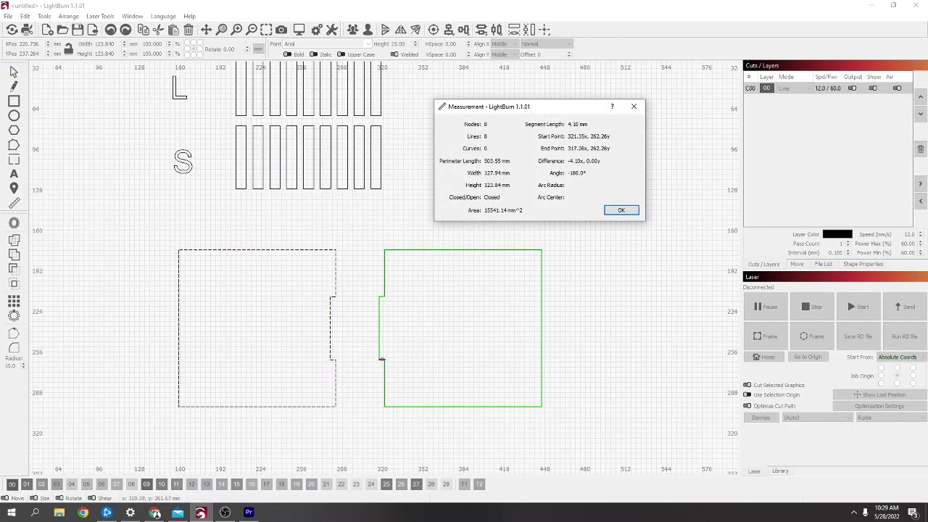
pyautogui.scroll(2, 382, 360)
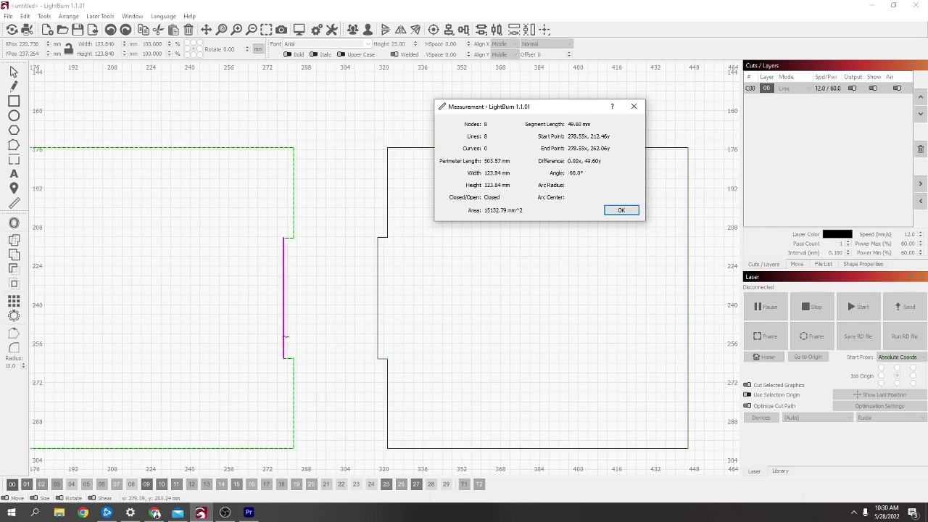
pyautogui.scroll(-3, 327, 275)
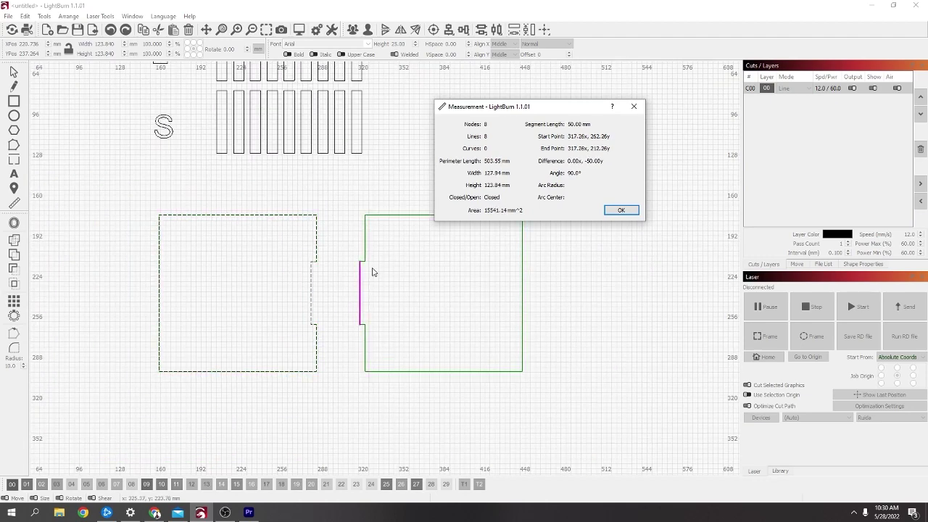
pyautogui.click(619, 210)
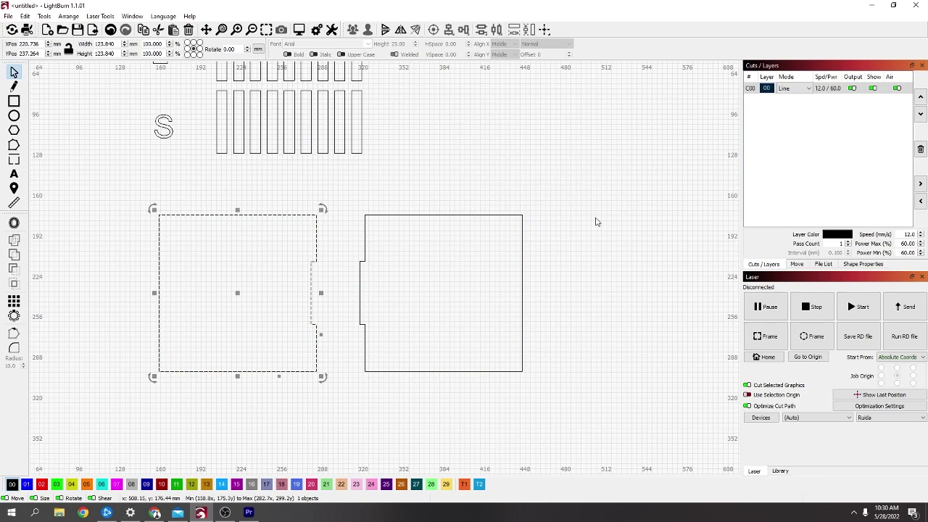
# Step: Move the first top-row 8.2 × 50 mm slat onto the right square's right edge
pyautogui.scroll(-3, 566, 265)
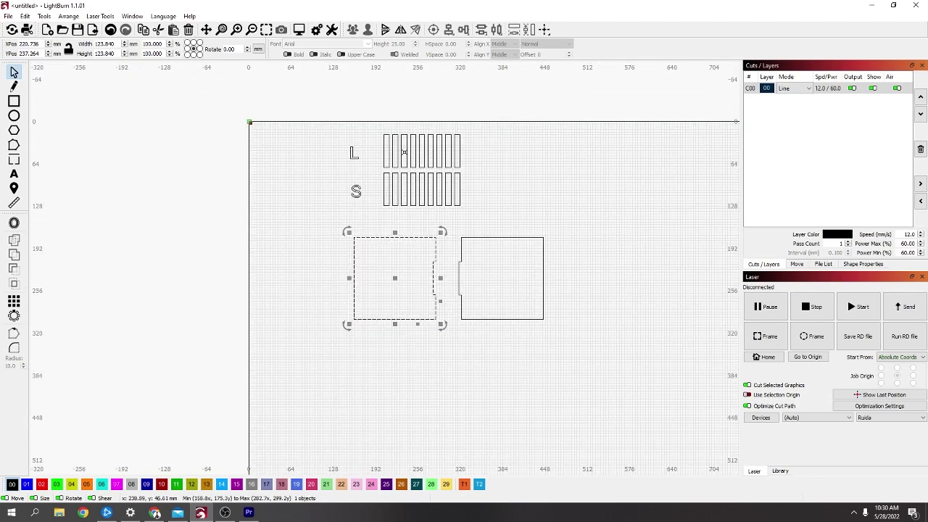
pyautogui.click(386, 155)
pyautogui.click(387, 152)
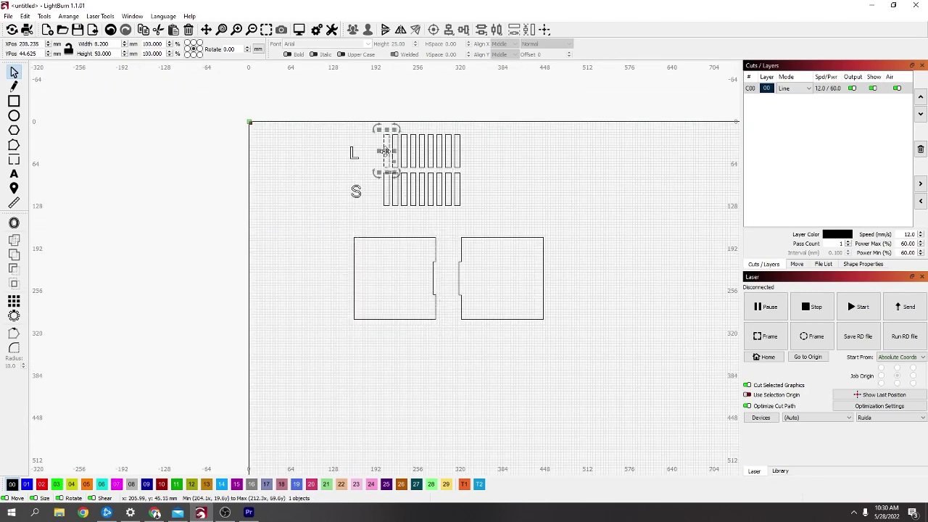
pyautogui.moveTo(387, 152); pyautogui.dragTo(546, 278)
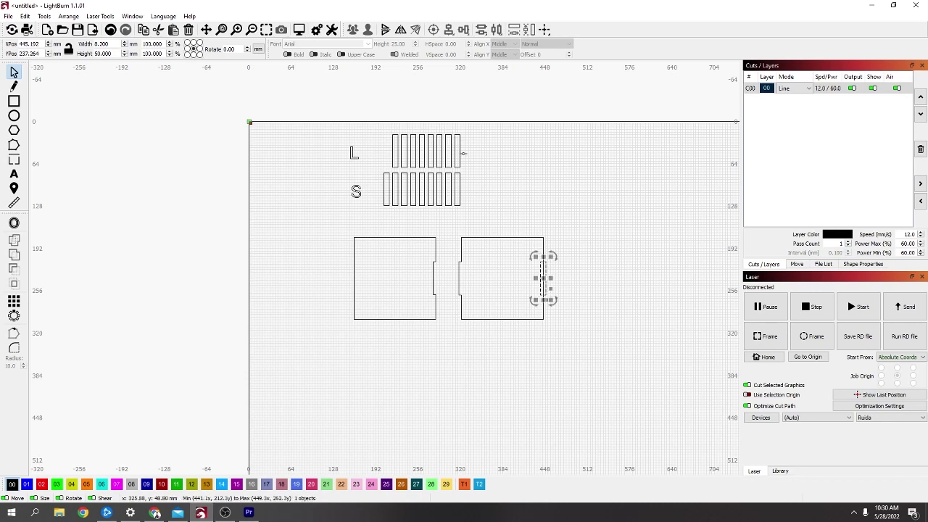
# Step: Place a slat rotated 90° on the right square's top edge and copy it to the bottom edge
pyautogui.click(456, 152)
pyautogui.moveTo(457, 153); pyautogui.dragTo(501, 238)
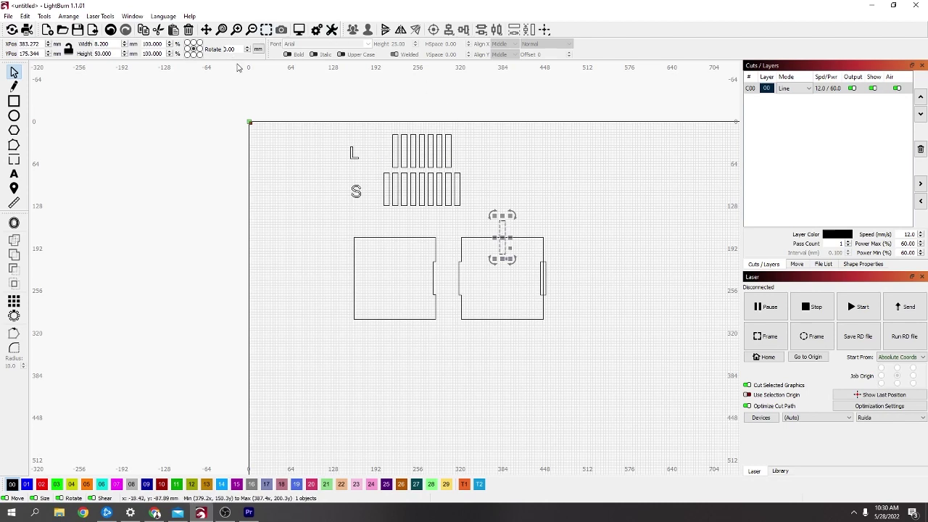
pyautogui.press('Return')
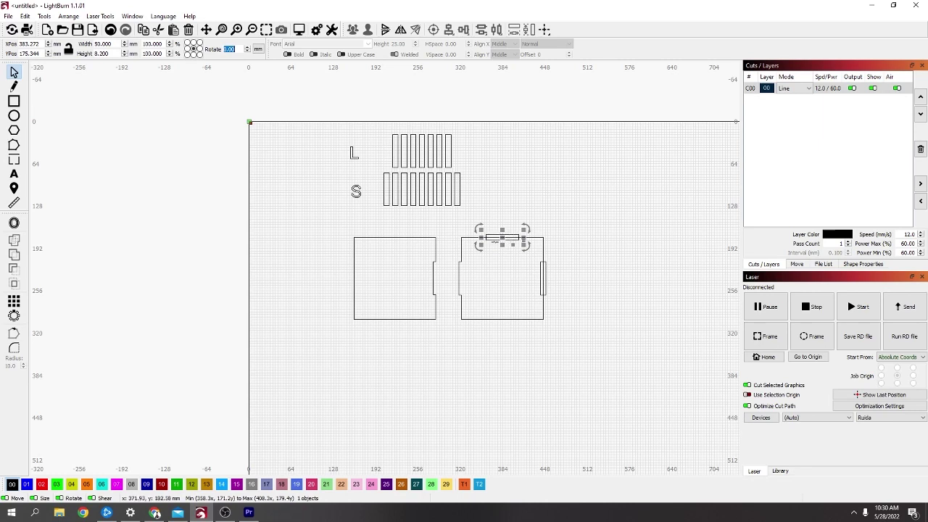
pyautogui.keyDown('ctrl'); pyautogui.moveTo(501, 237); pyautogui.dragTo(502, 319); pyautogui.keyUp('ctrl')
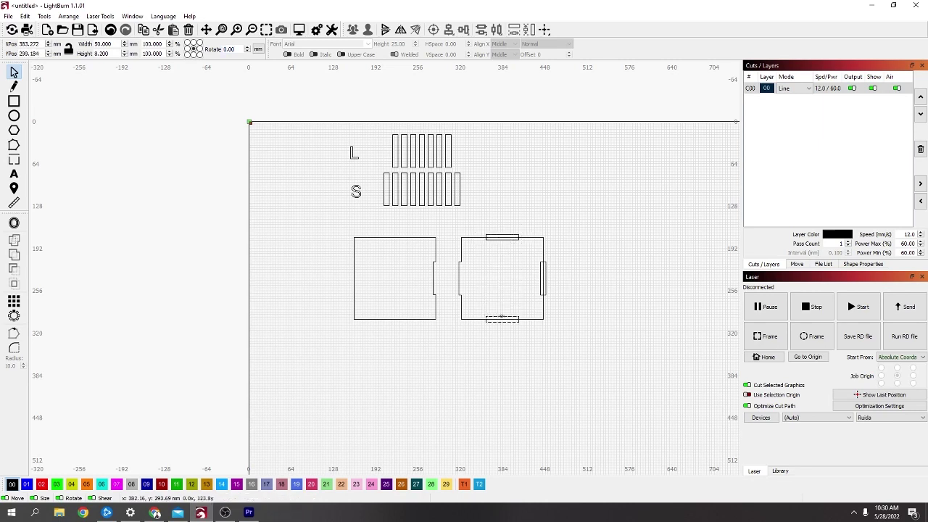
pyautogui.click(514, 268)
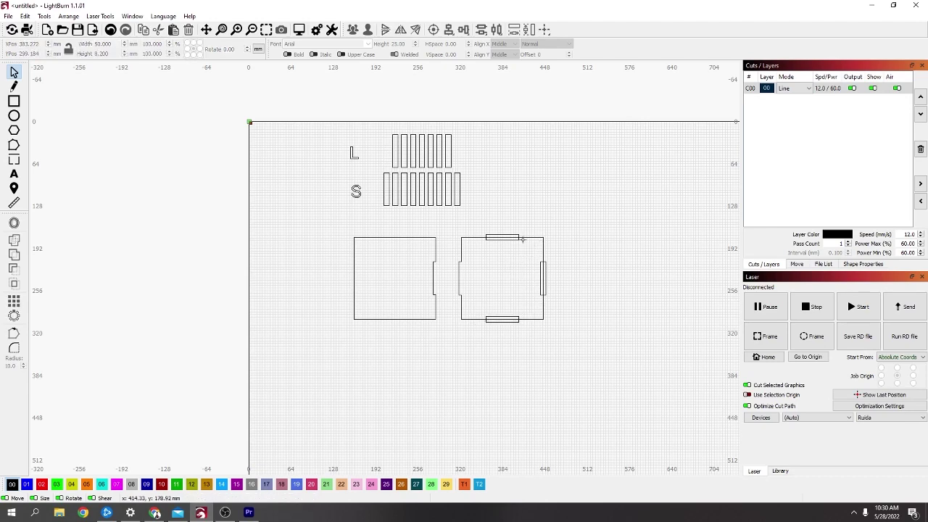
pyautogui.click(521, 240)
pyautogui.press('Escape')
pyautogui.click(515, 235)
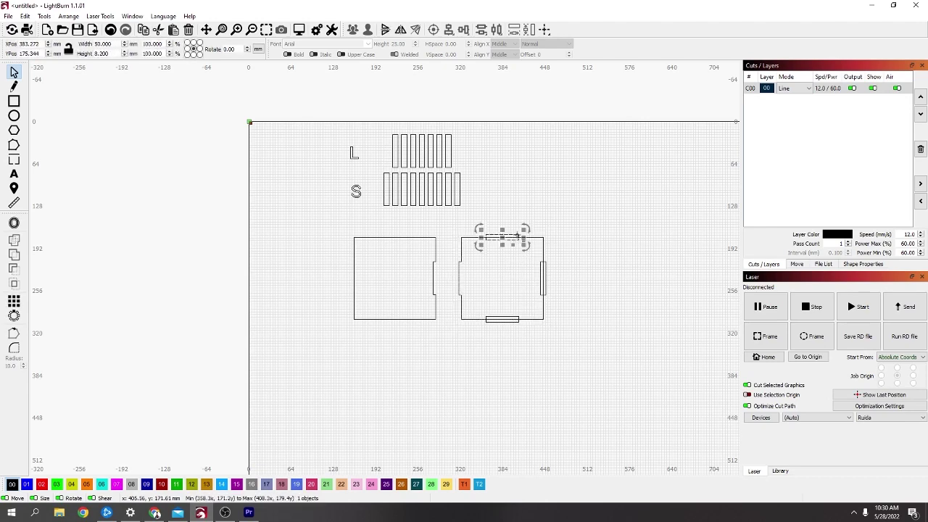
# Step: Group the top, right-edge and bottom slats of the right panel
pyautogui.scroll(1, 553, 277)
pyautogui.keyDown('shift'); pyautogui.click(545, 269); pyautogui.keyUp('shift')
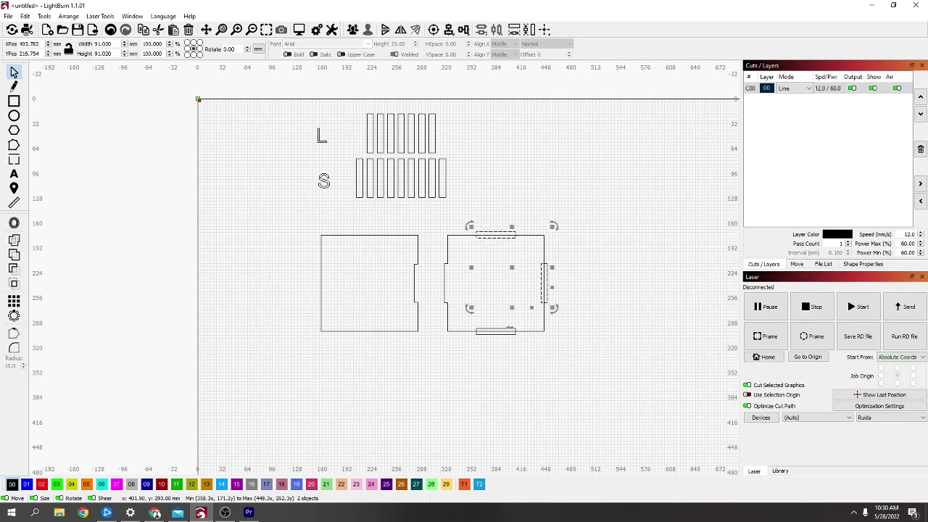
pyautogui.keyDown('shift'); pyautogui.click(509, 327); pyautogui.keyUp('shift')
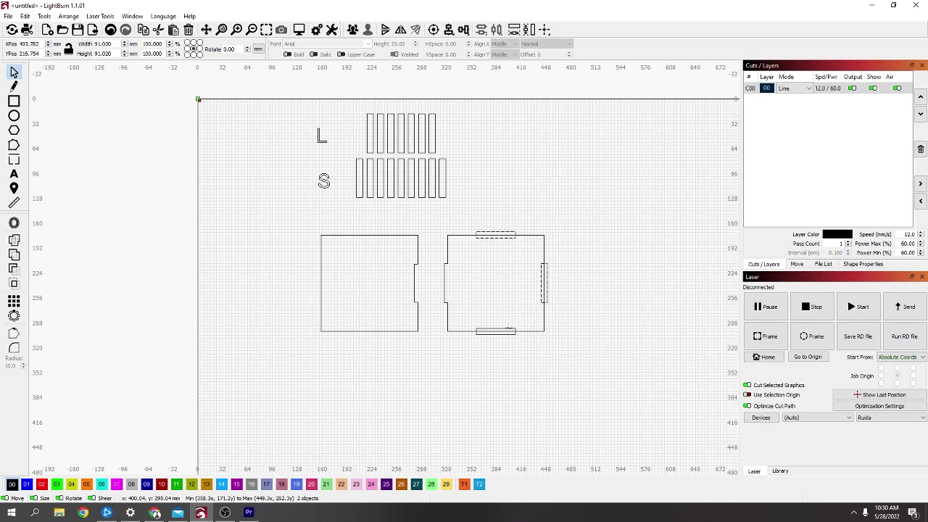
pyautogui.click(352, 29)
pyautogui.click(598, 298)
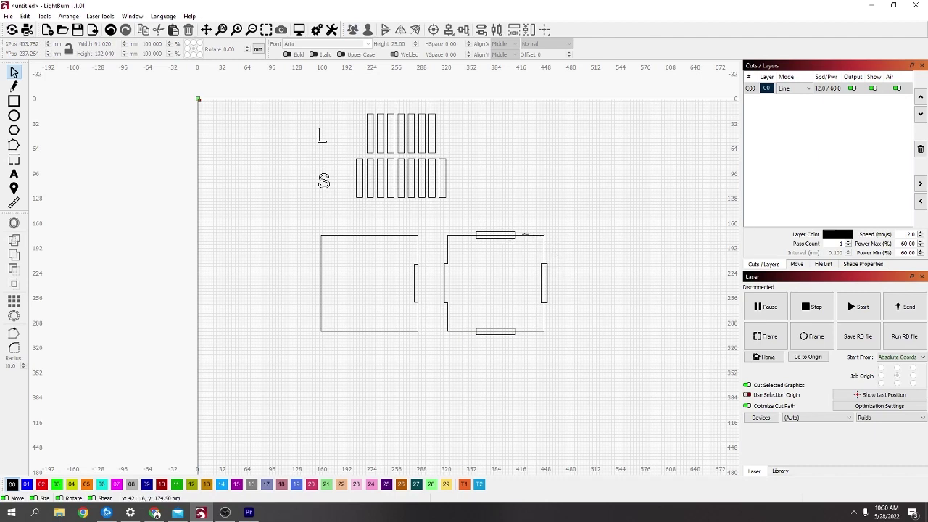
# Step: Boolean-union the slat group with the right square into one tabbed outline
pyautogui.click(513, 238)
pyautogui.keyDown('shift'); pyautogui.click(445, 271); pyautogui.keyUp('shift')
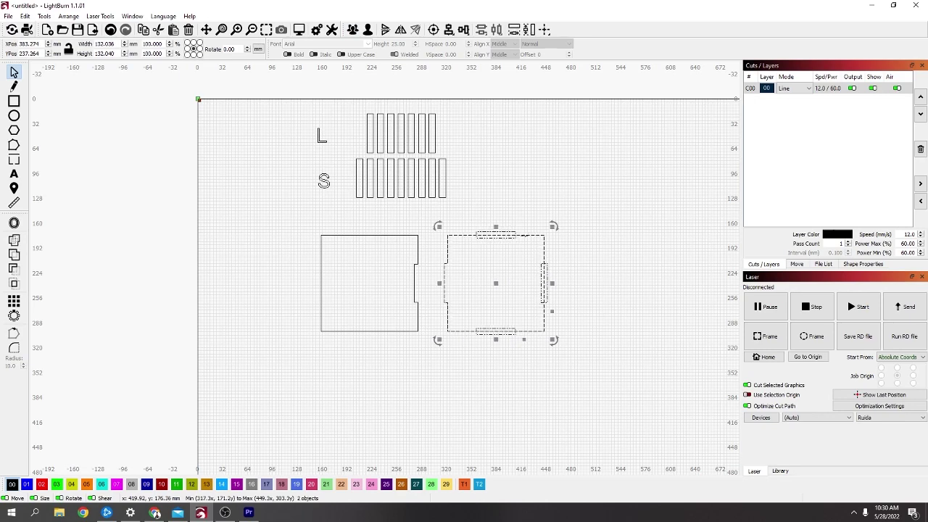
pyautogui.click(14, 254)
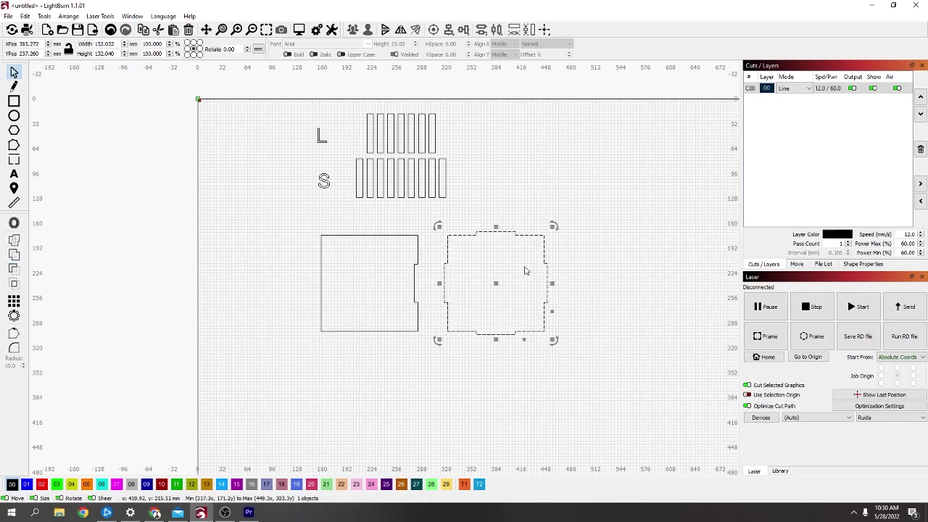
pyautogui.click(359, 181)
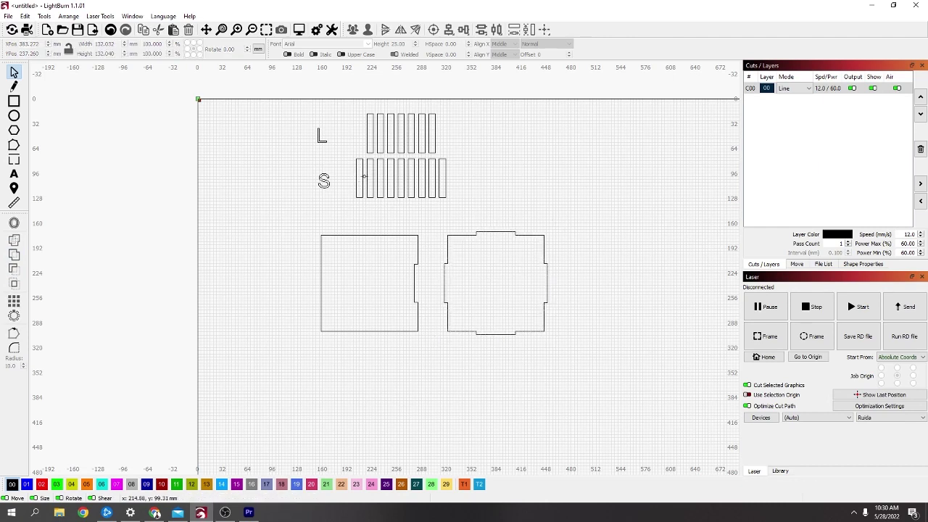
pyautogui.click(364, 178)
# Step: Place the tab strips on the left square's left and top edges, rotate one 90°, and drop one onto its bottom edge
pyautogui.moveTo(360, 179); pyautogui.dragTo(321, 282)
pyautogui.moveTo(433, 187); pyautogui.dragTo(369, 235)
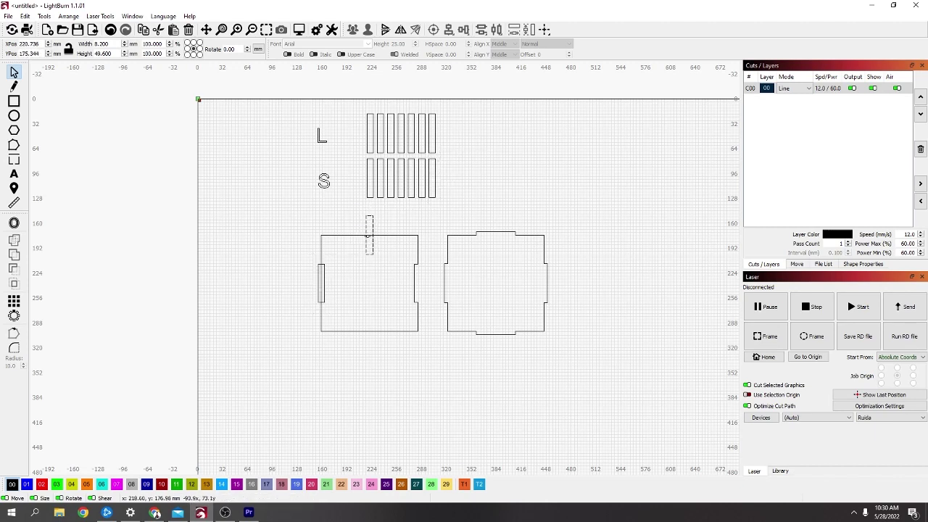
pyautogui.click(370, 236)
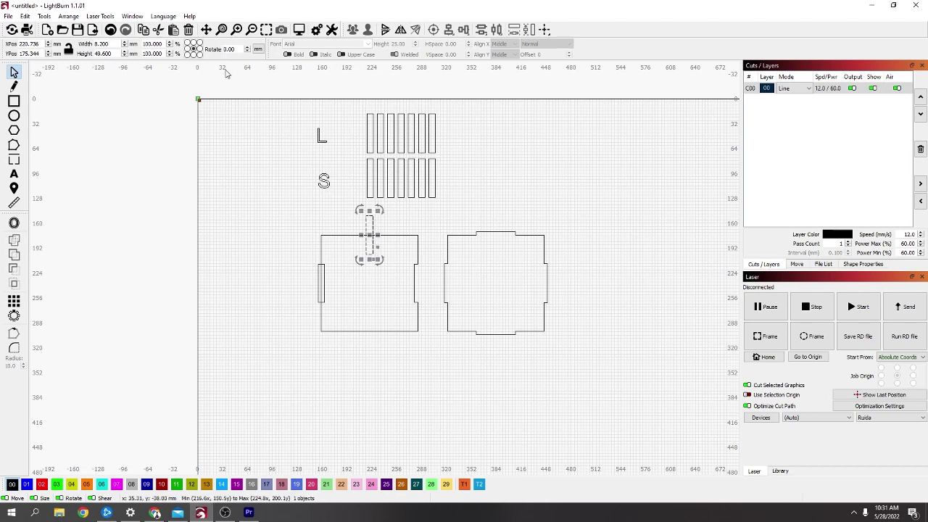
pyautogui.press('Return')
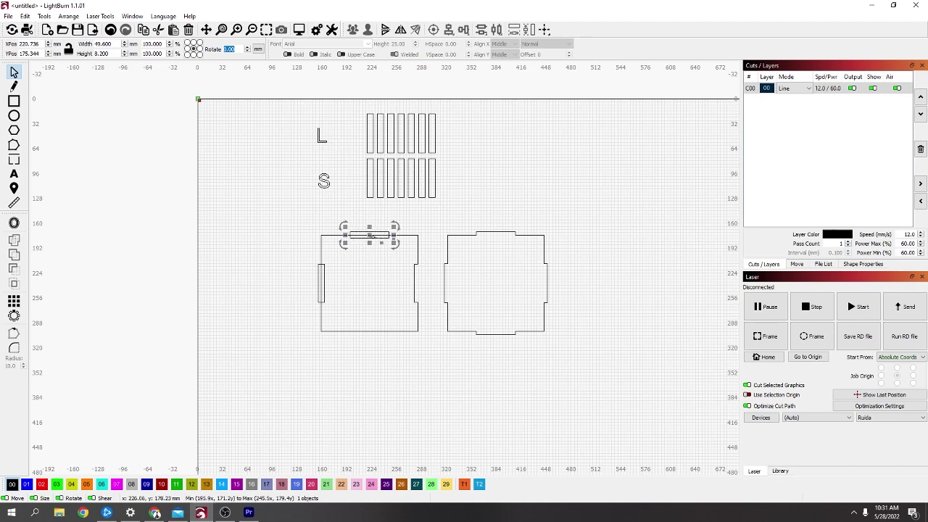
pyautogui.moveTo(369, 235); pyautogui.dragTo(369, 332)
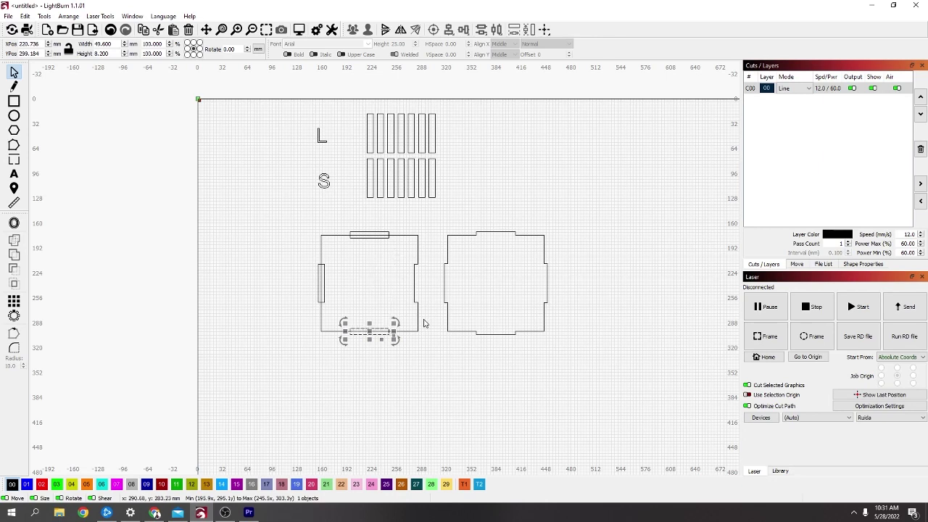
# Step: Subtract the bottom tab strip from the left square outline
pyautogui.keyDown('shift'); pyautogui.click(417, 330); pyautogui.keyUp('shift')
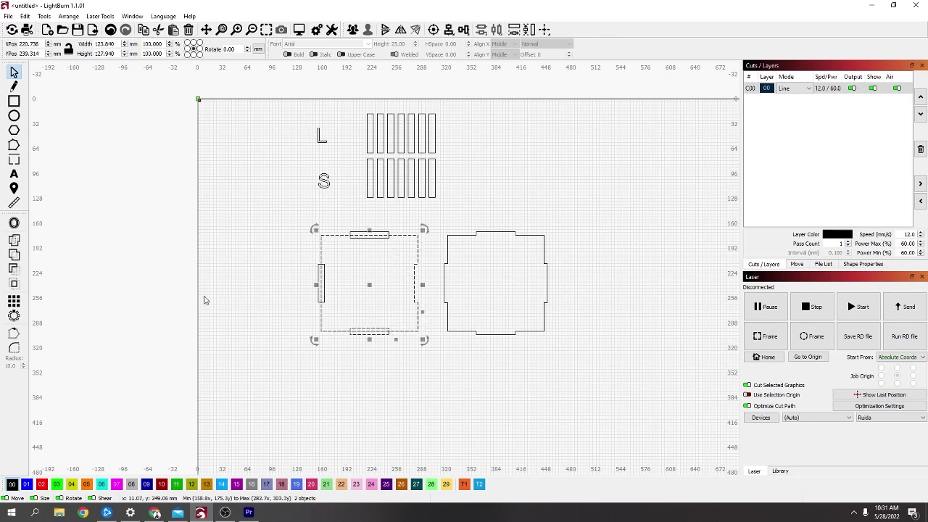
pyautogui.click(15, 270)
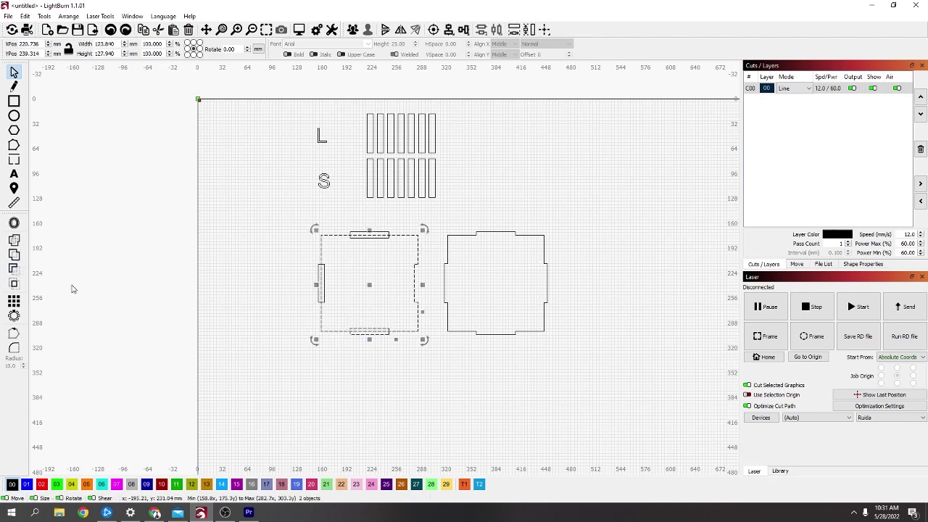
pyautogui.click(366, 359)
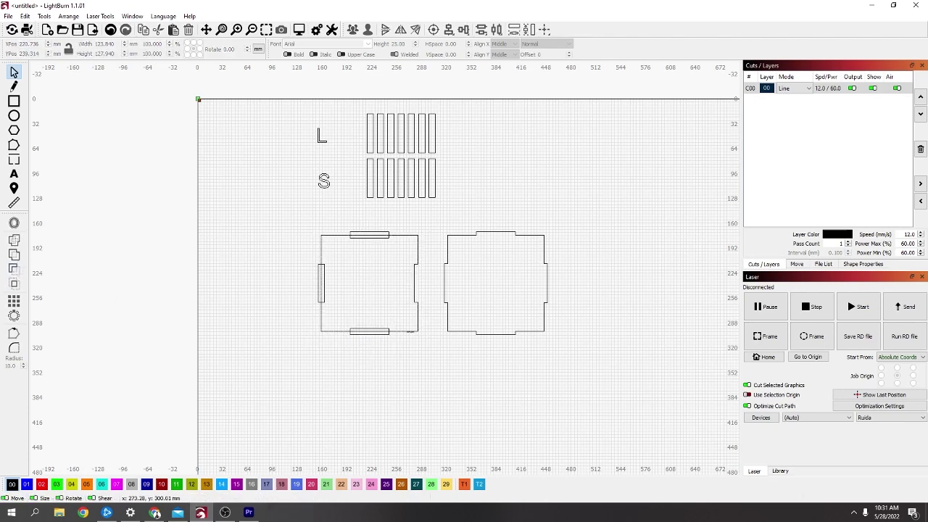
pyautogui.click(410, 332)
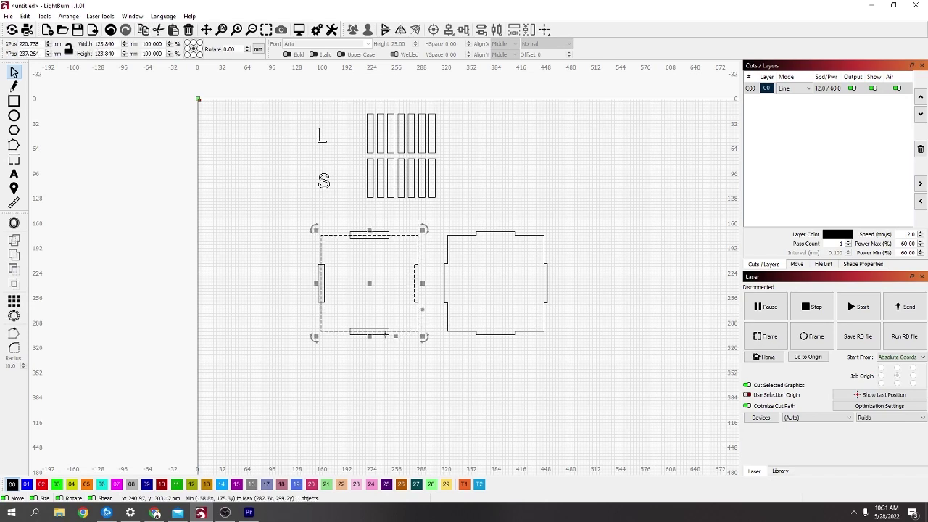
pyautogui.keyDown('shift'); pyautogui.click(385, 333); pyautogui.keyUp('shift')
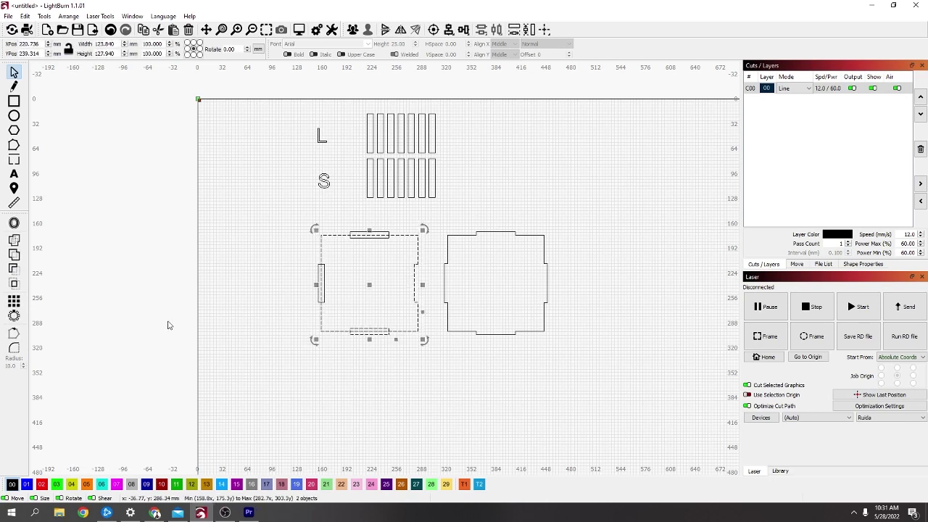
pyautogui.click(14, 270)
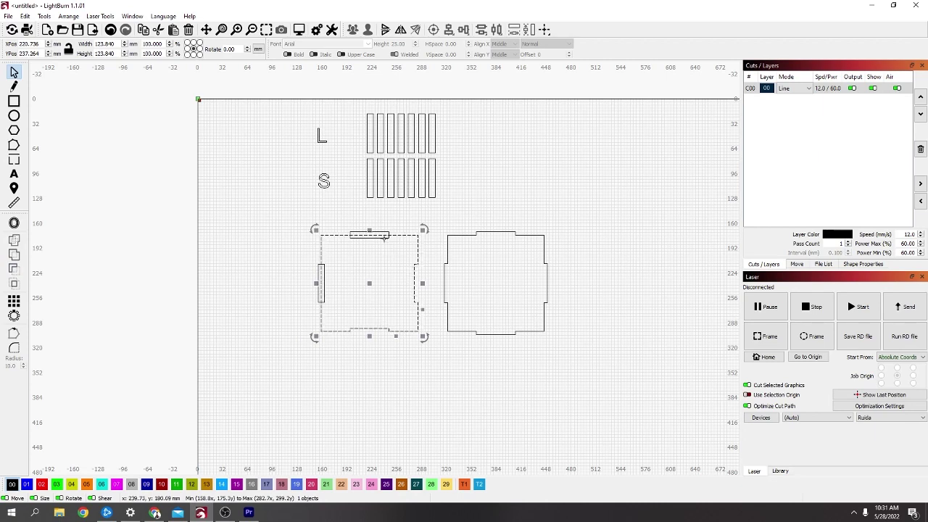
# Step: Subtract the top and left tab strips from the left square, notching those edges
pyautogui.keyDown('shift'); pyautogui.click(385, 235); pyautogui.keyUp('shift')
pyautogui.keyDown('shift'); pyautogui.click(322, 280); pyautogui.keyUp('shift')
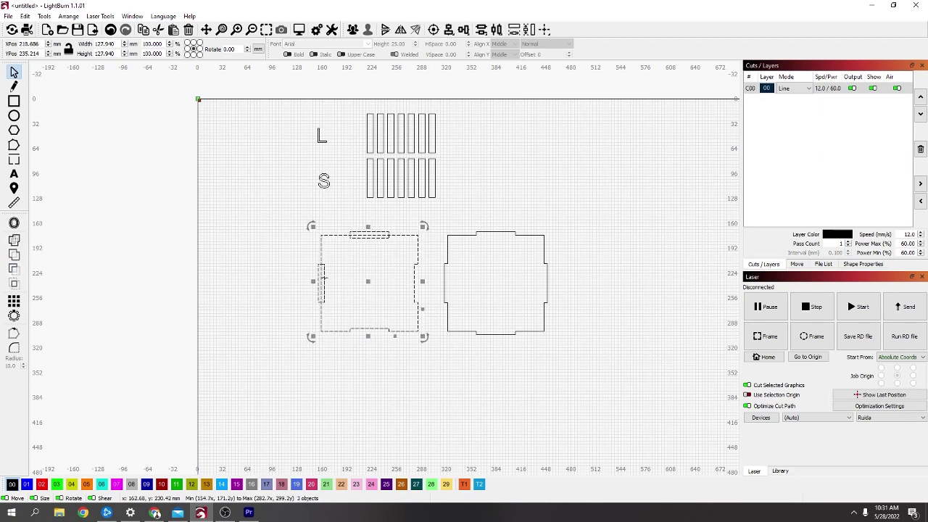
pyautogui.click(14, 271)
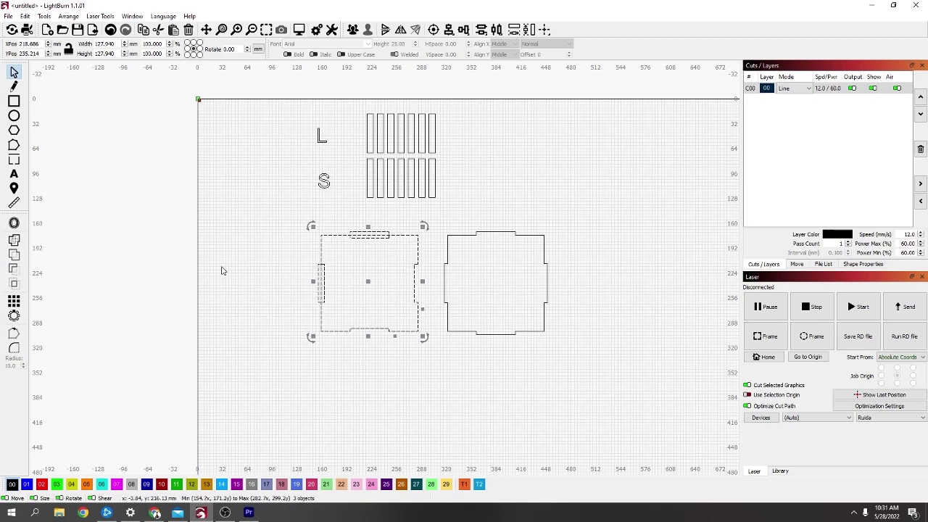
pyautogui.click(274, 250)
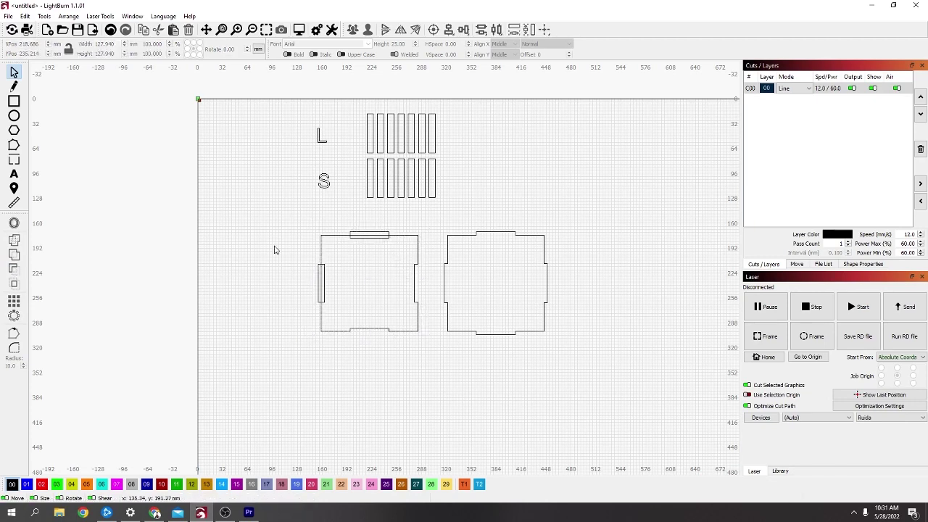
pyautogui.click(392, 234)
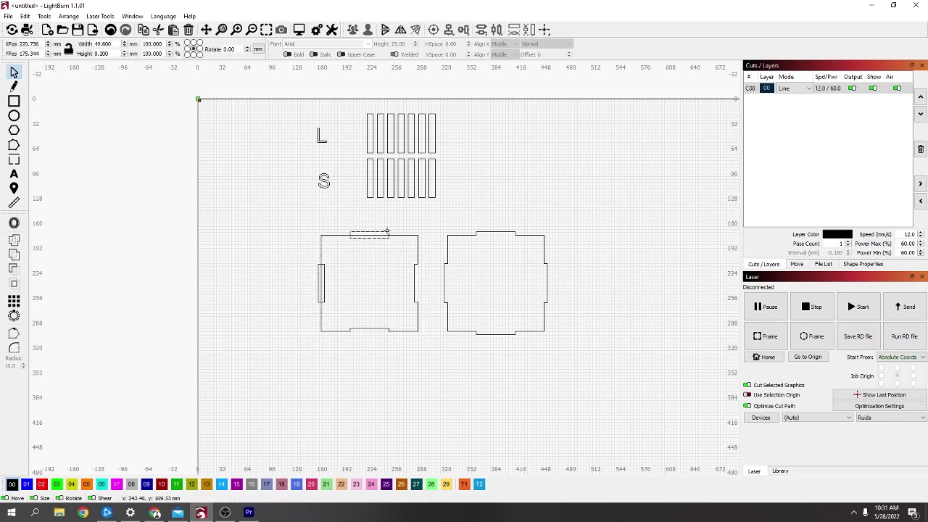
pyautogui.keyDown('shift'); pyautogui.click(322, 279); pyautogui.keyUp('shift')
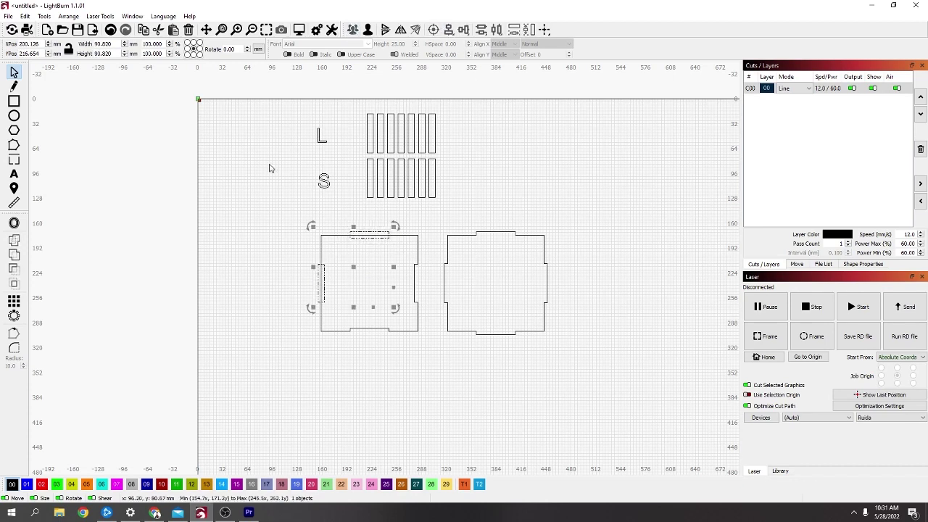
pyautogui.click(309, 243)
pyautogui.click(332, 236)
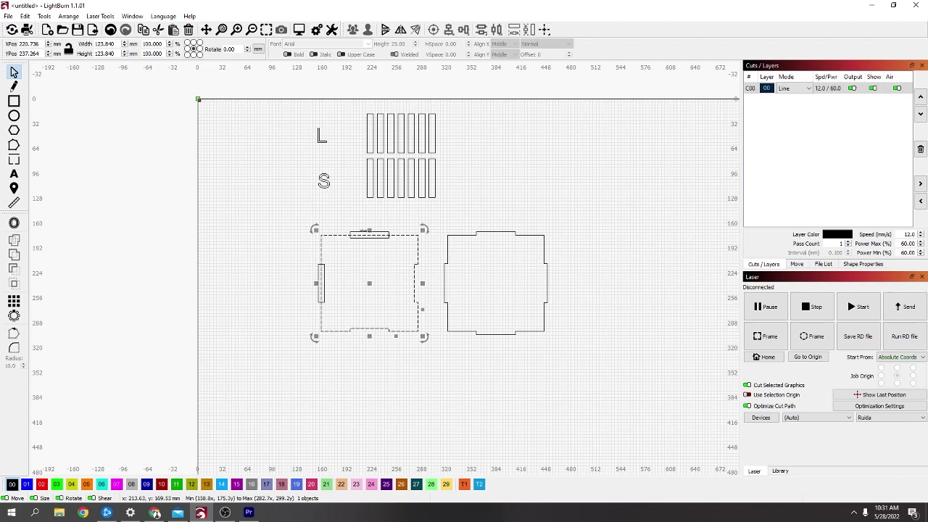
pyautogui.keyDown('shift'); pyautogui.click(369, 234); pyautogui.keyUp('shift')
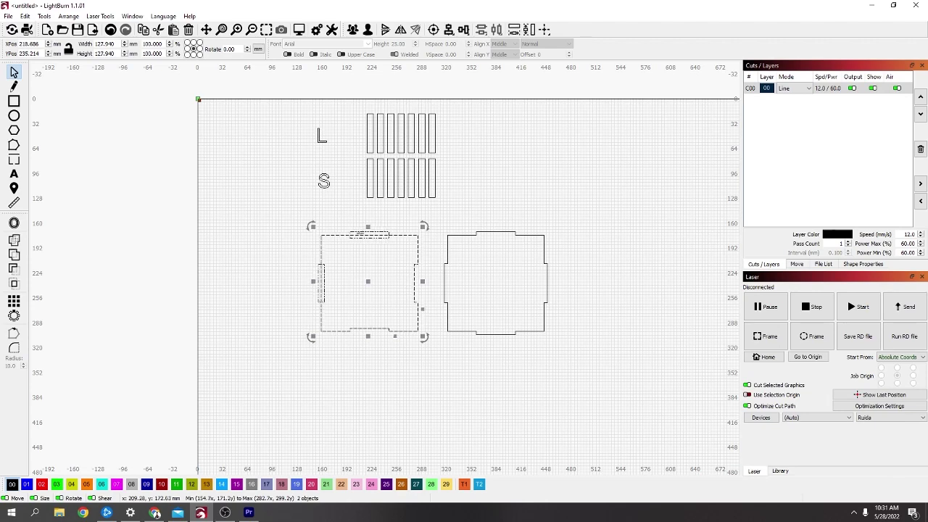
pyautogui.click(14, 269)
# Step: Move the notched square beside the tabbed square and nudge it right until the notches meet the tabs
pyautogui.scroll(-2, 289, 259)
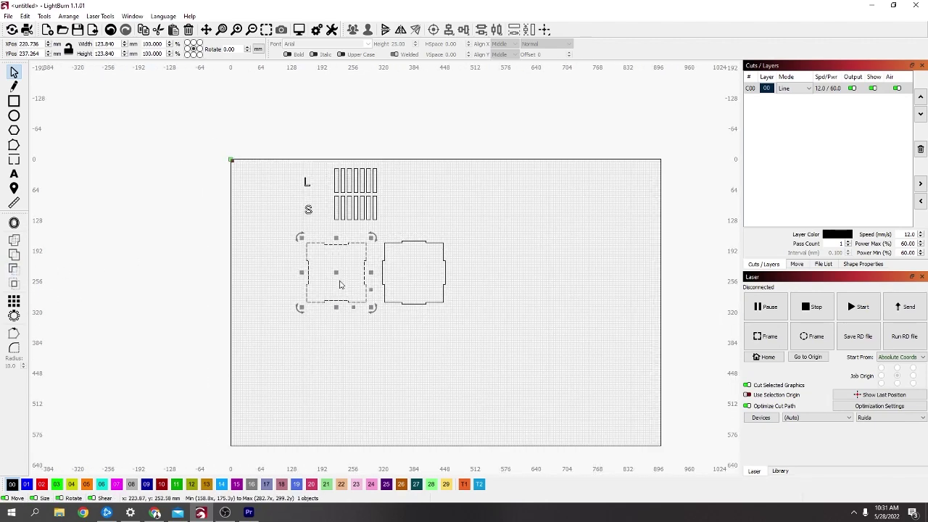
pyautogui.moveTo(334, 271); pyautogui.dragTo(473, 274)
pyautogui.scroll(3, 464, 280)
pyautogui.scroll(2, 464, 280)
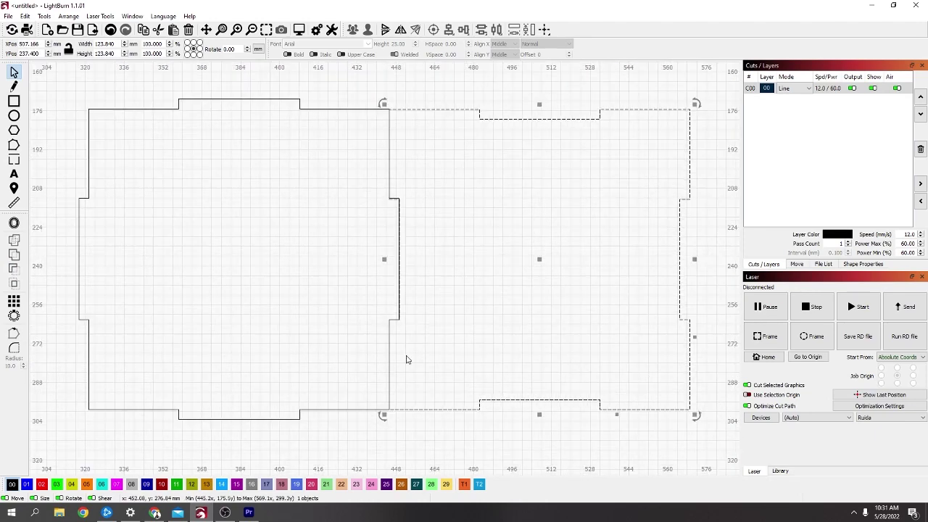
pyautogui.scroll(2, 407, 360)
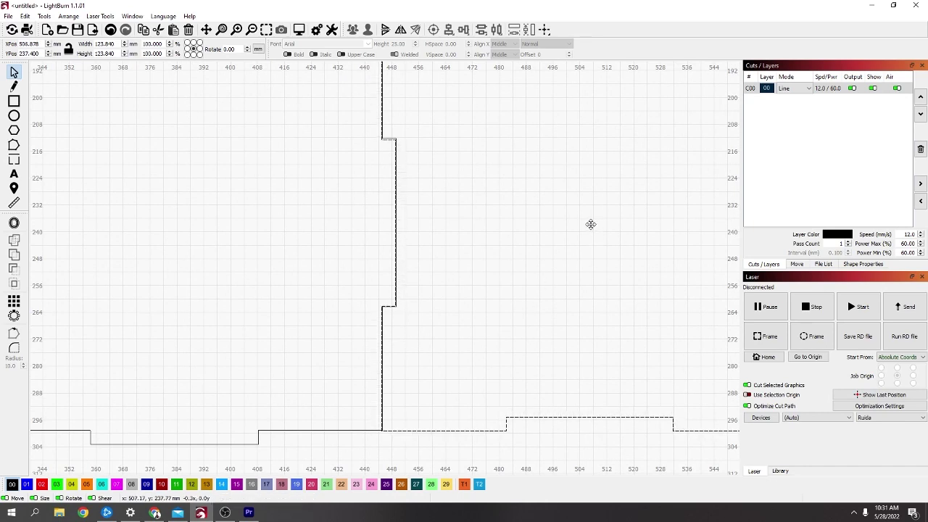
pyautogui.moveTo(591, 223); pyautogui.dragTo(593, 222)
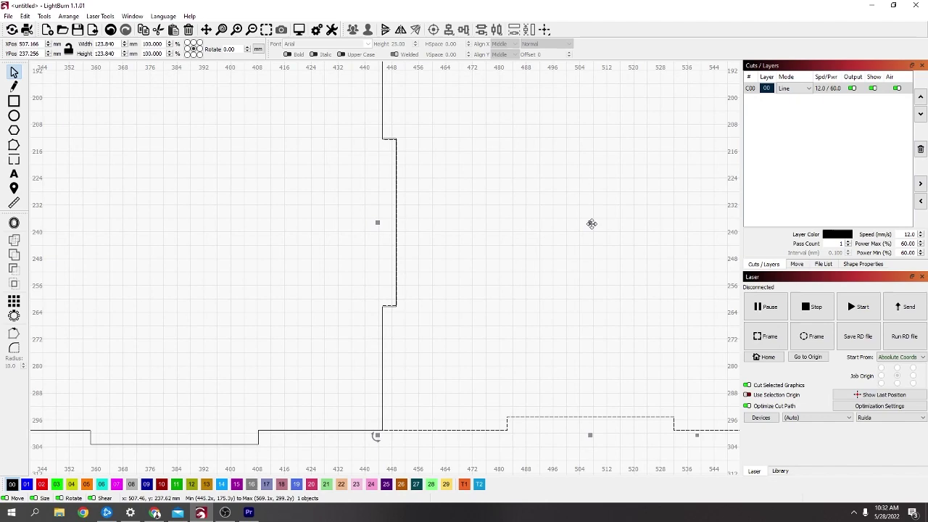
pyautogui.scroll(2, 360, 220)
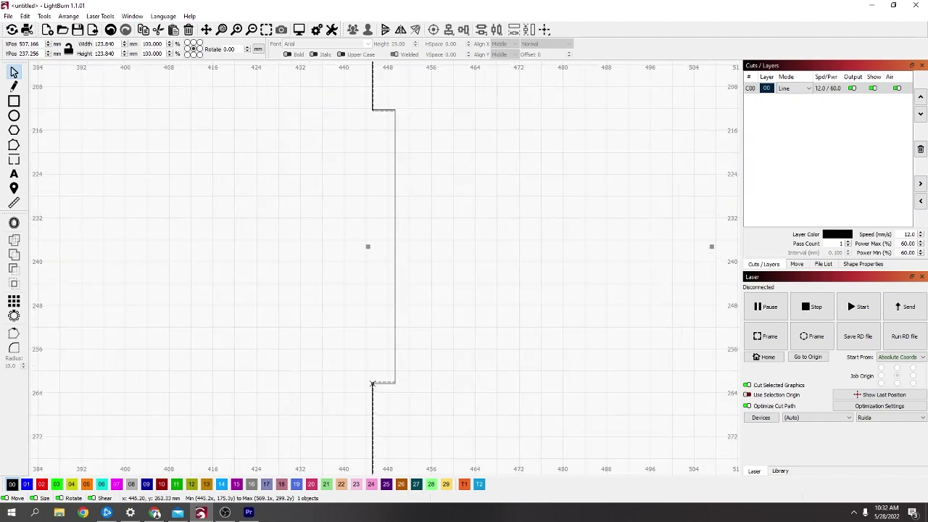
pyautogui.scroll(-5, 378, 272)
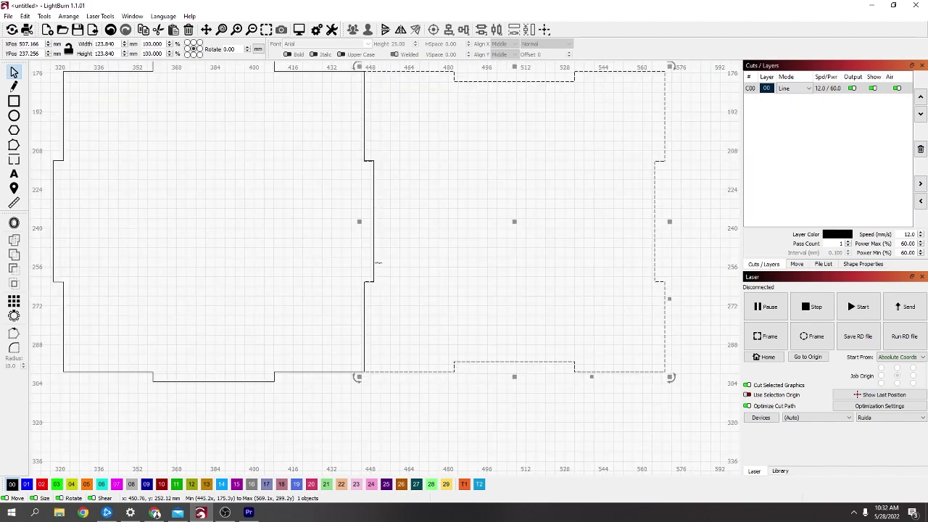
pyautogui.scroll(3, 384, 253)
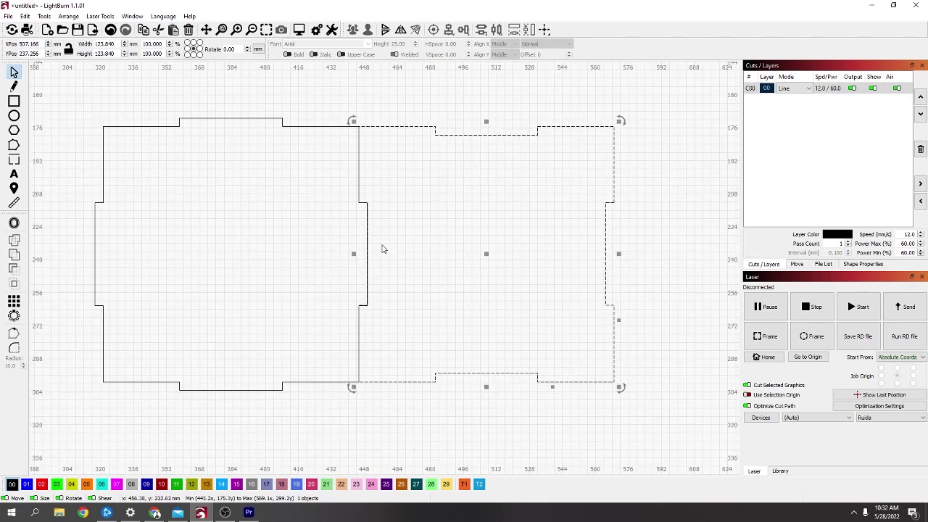
pyautogui.scroll(1, 383, 249)
pyautogui.moveTo(529, 258)
pyautogui.mouseDown()
pyautogui.moveTo(540, 257)
pyautogui.moveTo(527, 261)
pyautogui.mouseUp()
pyautogui.scroll(-6, 505, 261)
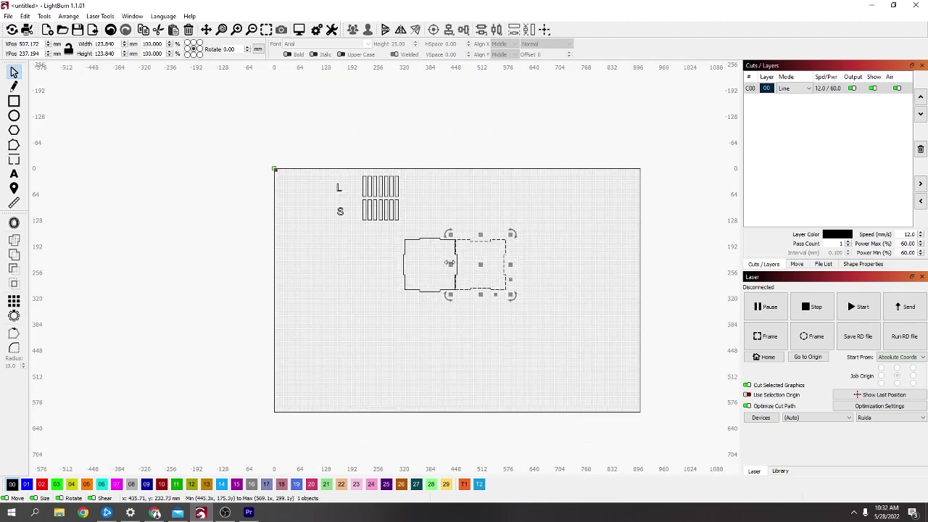
# Step: Shift the rightmost slot piece about 20 mm right, then marquee-select all objects on the page
pyautogui.click(397, 187)
pyautogui.moveTo(397, 187); pyautogui.dragTo(489, 190)
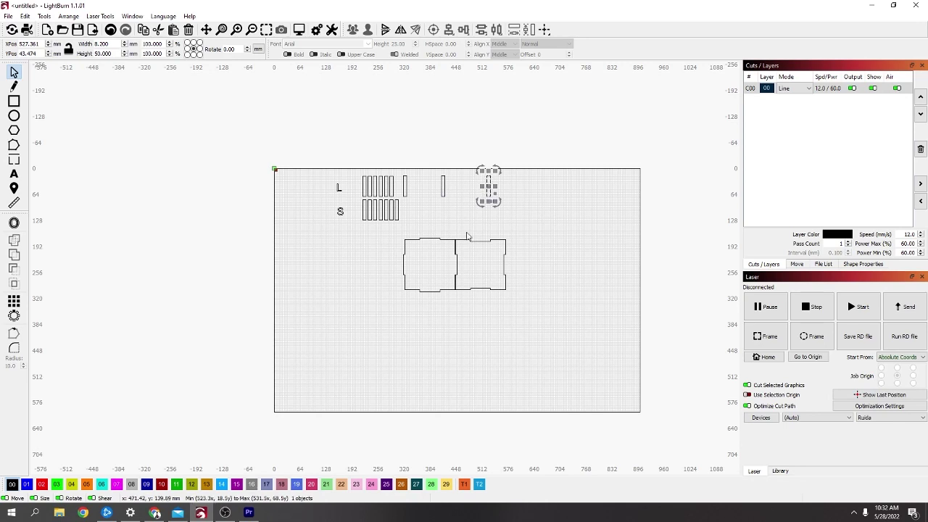
pyautogui.moveTo(543, 227); pyautogui.dragTo(415, 339)
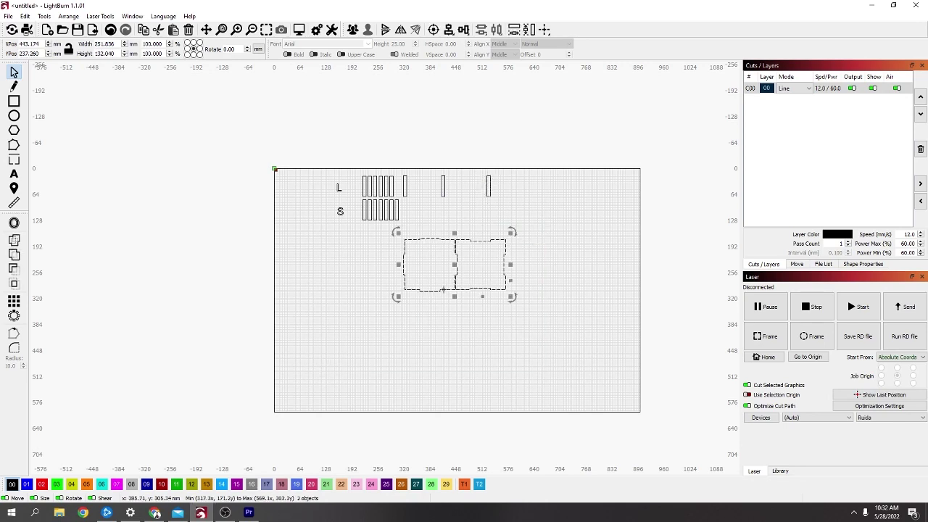
pyautogui.moveTo(575, 165); pyautogui.dragTo(239, 309)
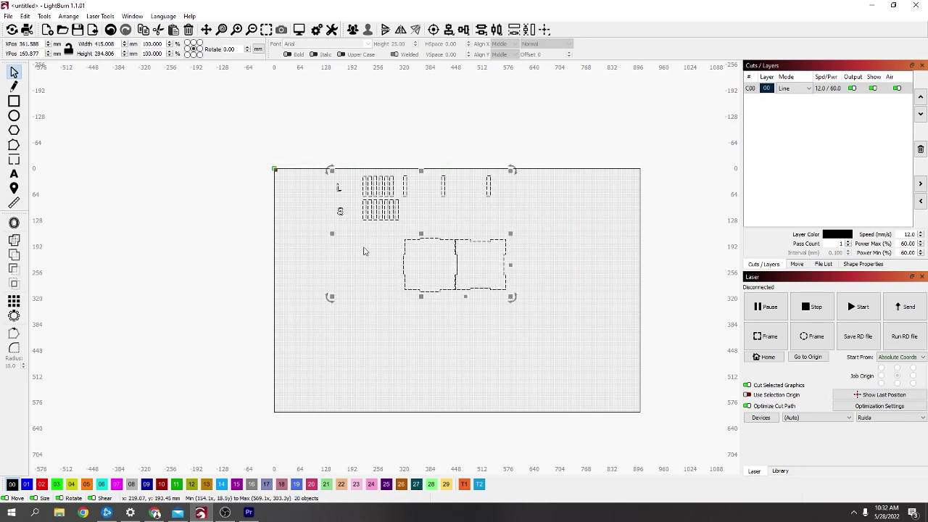